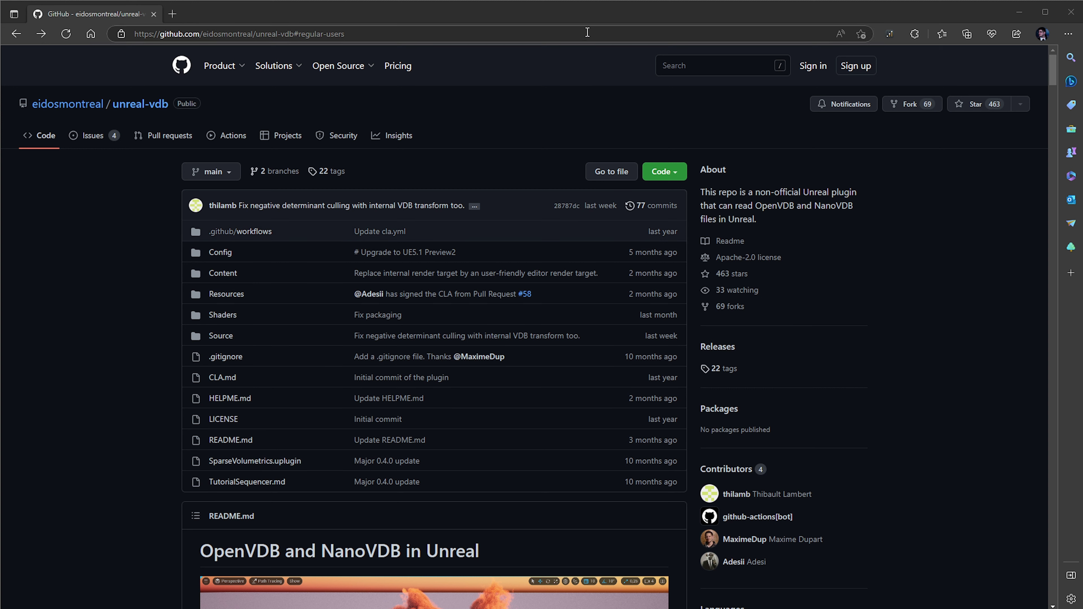
- Review the recommended installation steps for regular users in the unreal-vdb README and open the linked Releases page
left_click(581, 21)
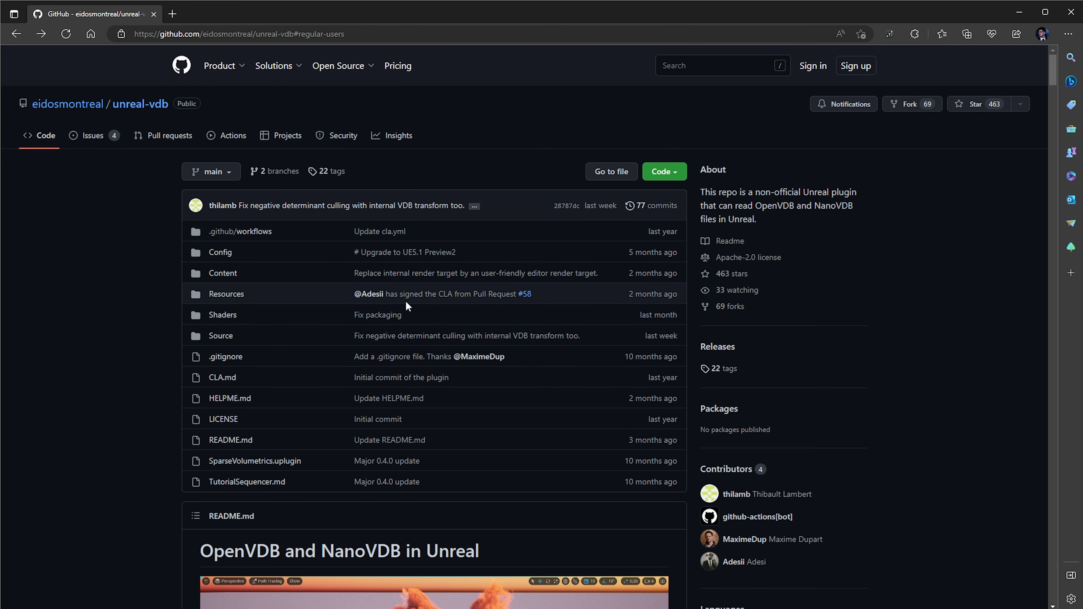
scroll(432, 292, "down", 7)
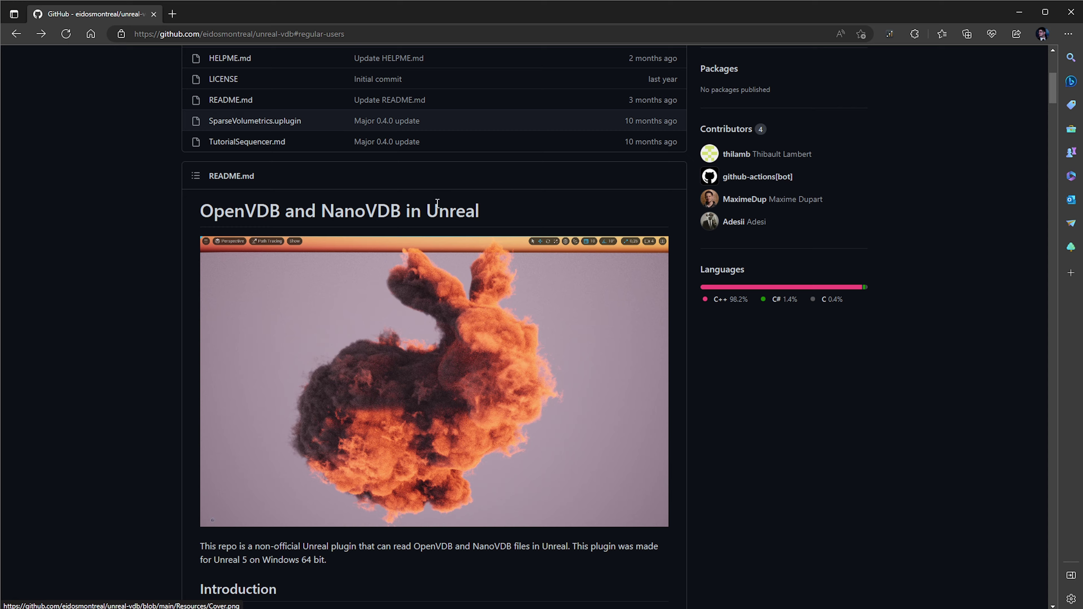
scroll(436, 298, "down", 4)
scroll(405, 314, "down", 20)
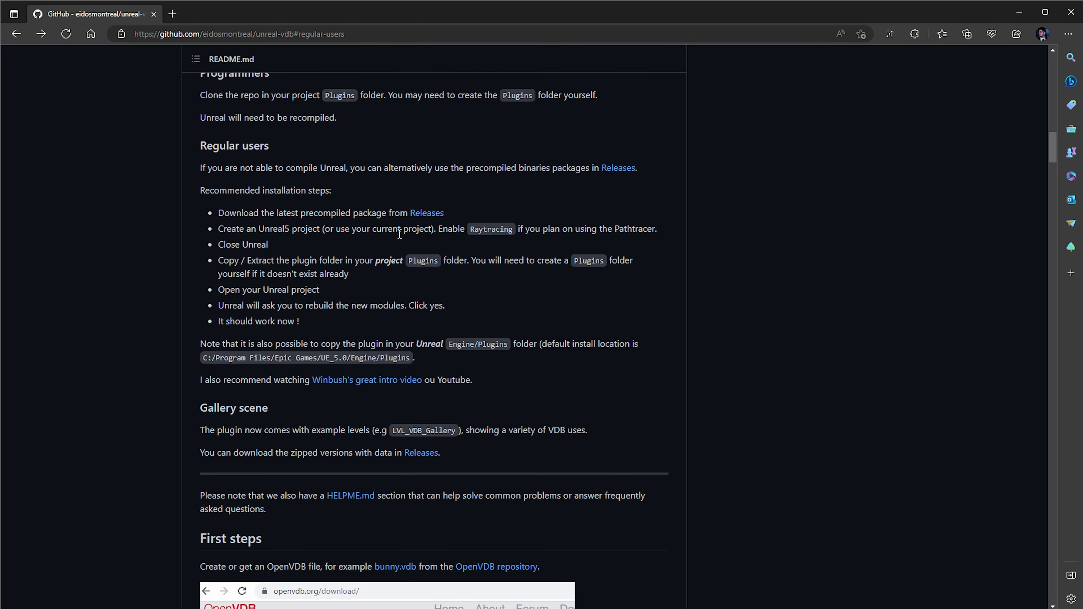
left_click_drag(186, 179, 370, 318)
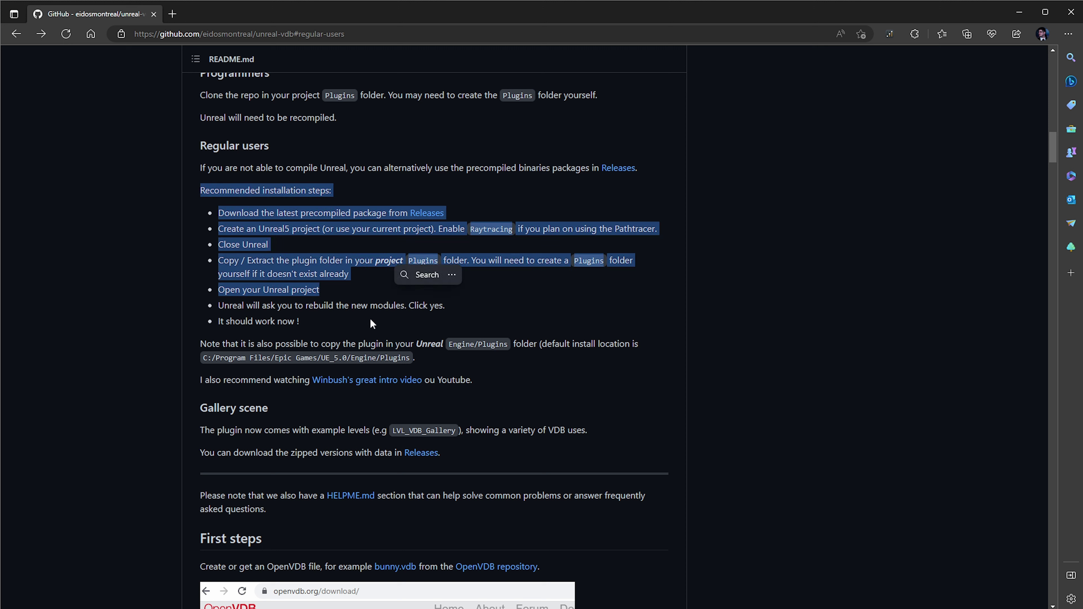
left_click(452, 249)
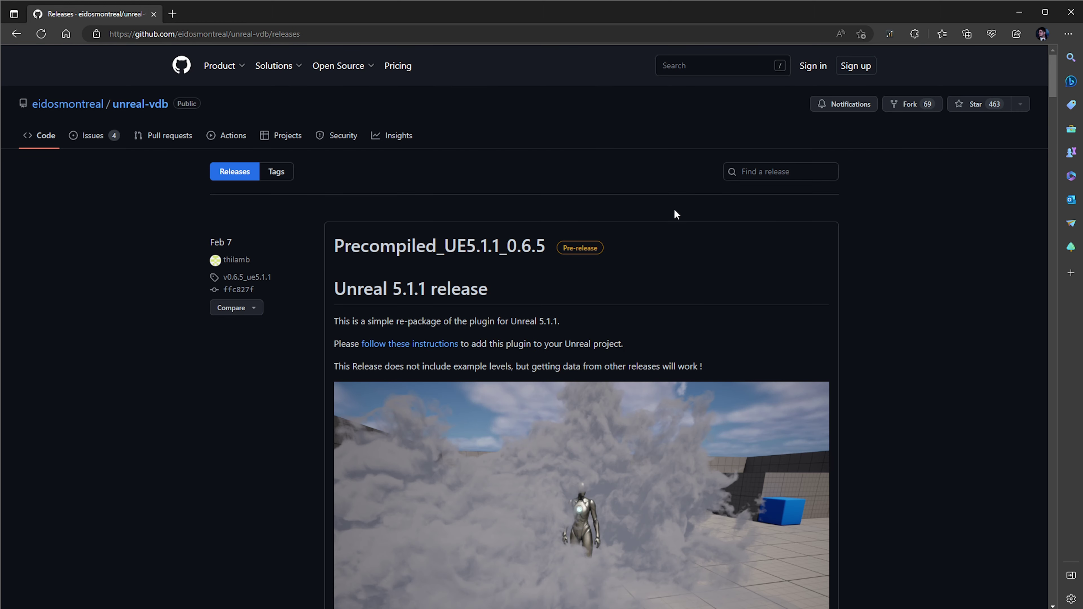
- Look through the plugin releases and open the Precompiled_UE5.1.1_0.6.5 release
scroll(471, 247, "down", 10)
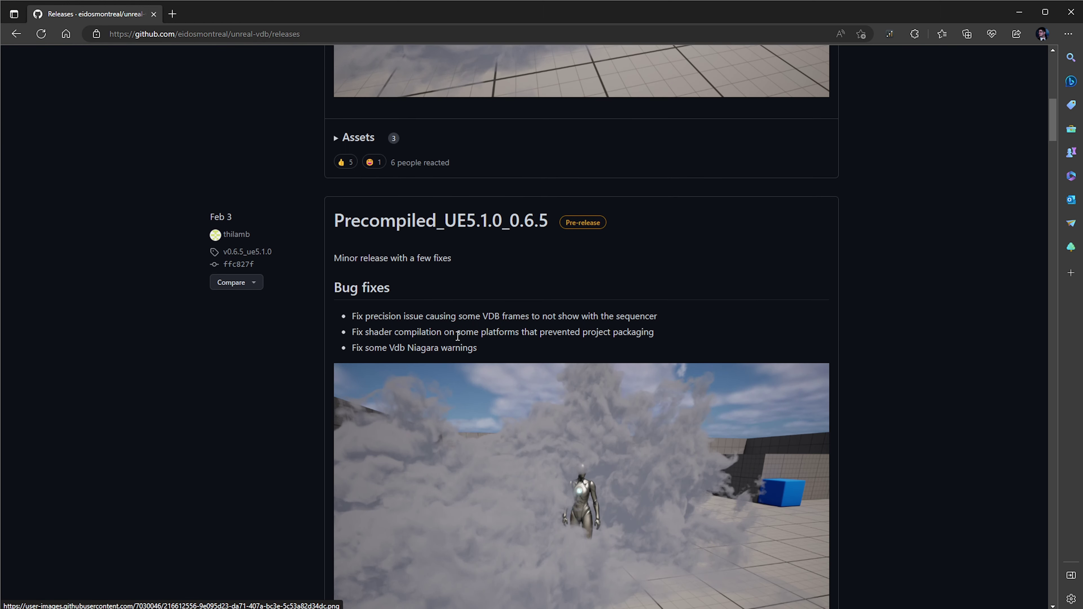
scroll(457, 336, "up", 10)
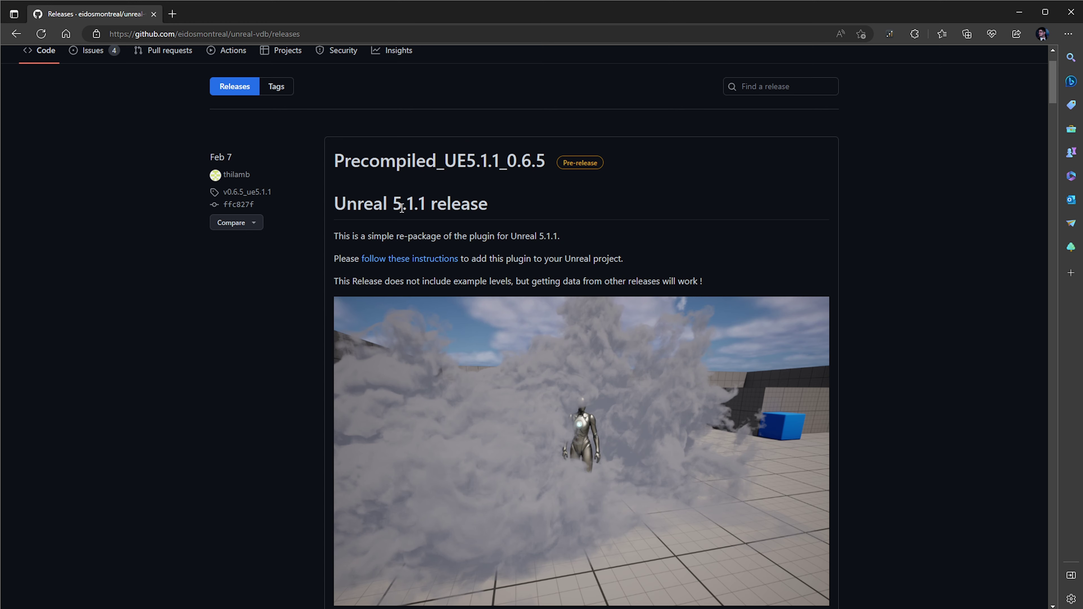
left_click(431, 164)
- Download the SparseVolumetrics_ue5.1.1_0.6.5.zip asset of this release and save it in the Downloads folder
scroll(399, 273, "down", 10)
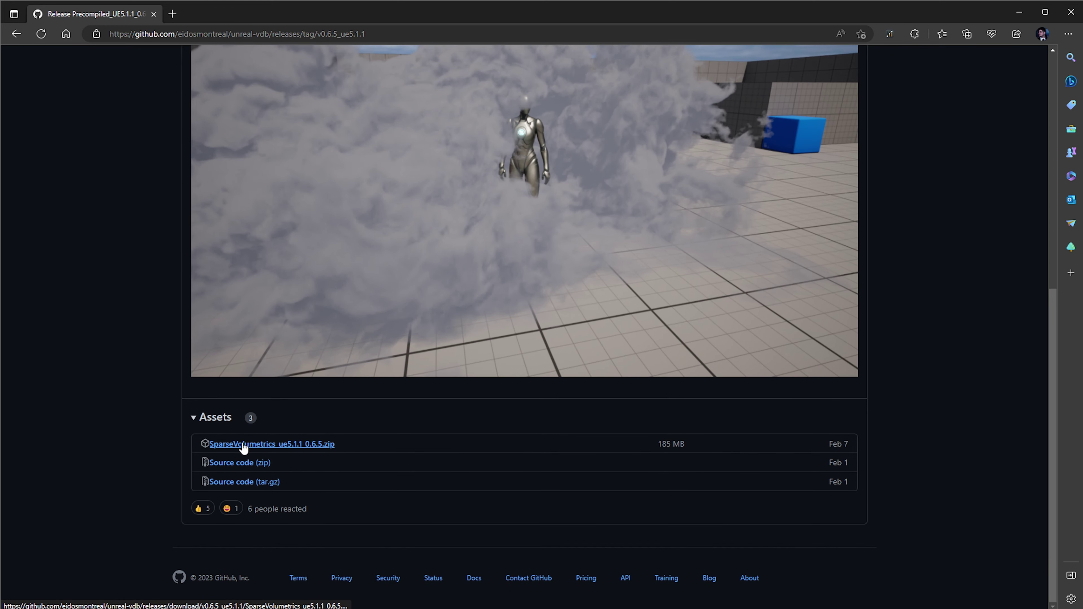
left_click(263, 446)
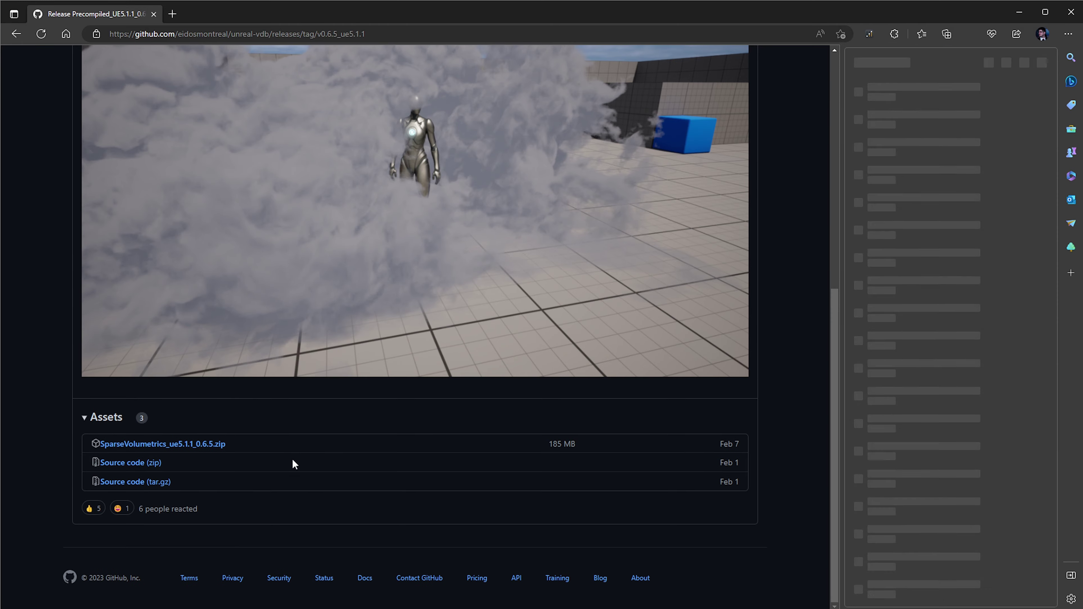
left_click(980, 97)
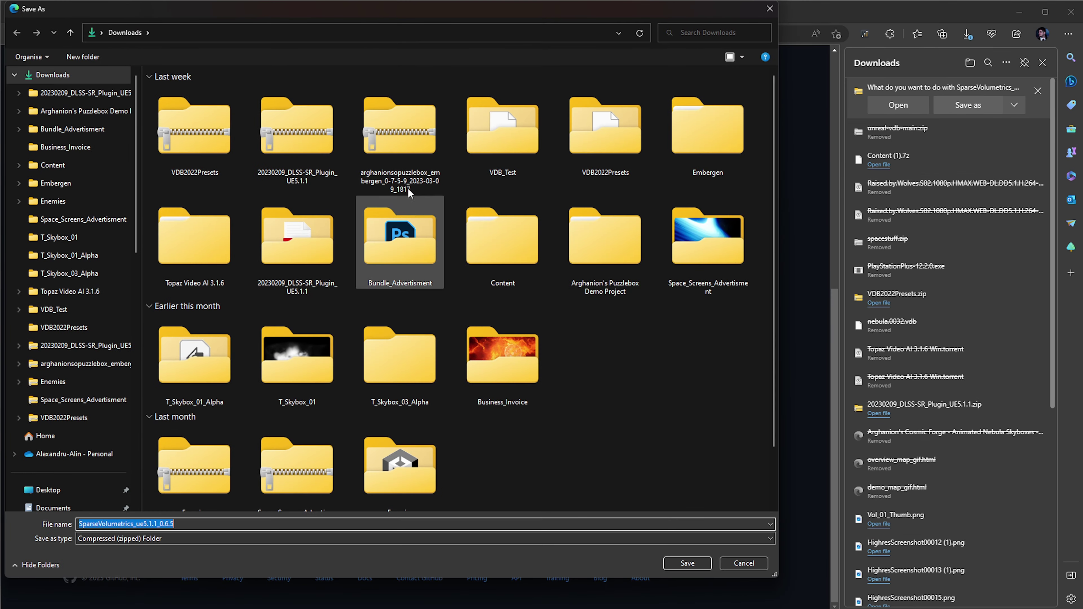
left_click(667, 561)
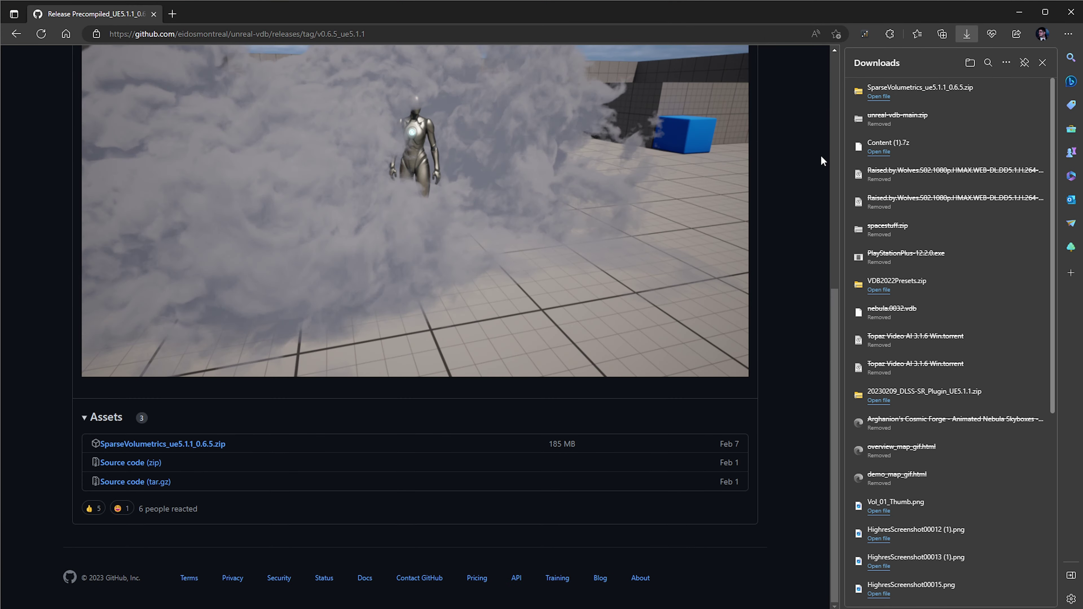
- Show the downloaded zip in its folder and extract it with 7-Zip into a SparseVolumetrics_ue5.1.1_0.6.5 subfolder
left_click(1003, 96)
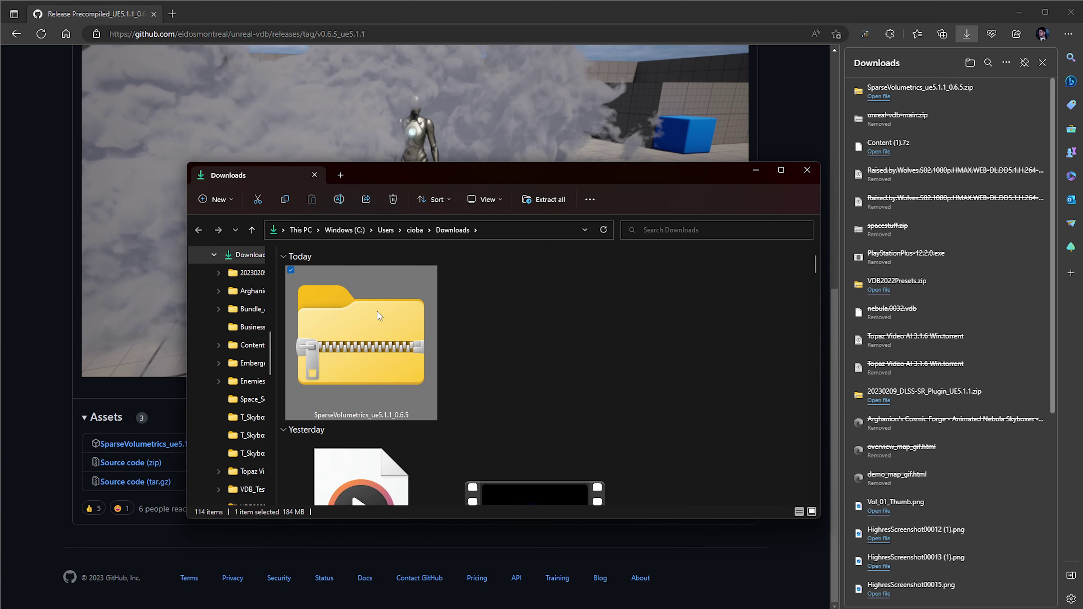
right_click(377, 311)
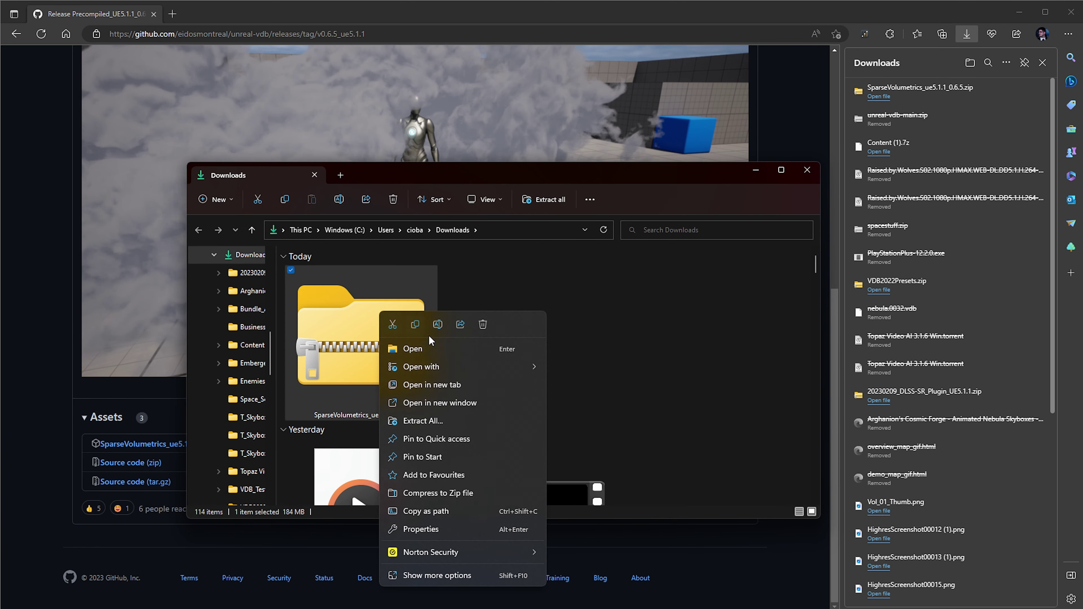
left_click(447, 572)
mouse_move(494, 372)
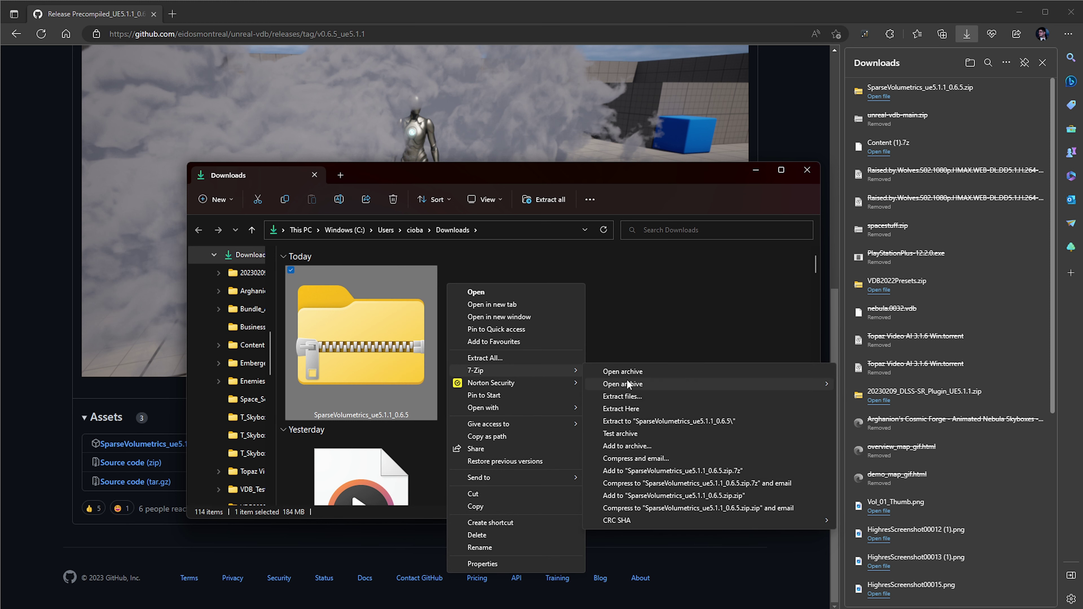
left_click(637, 421)
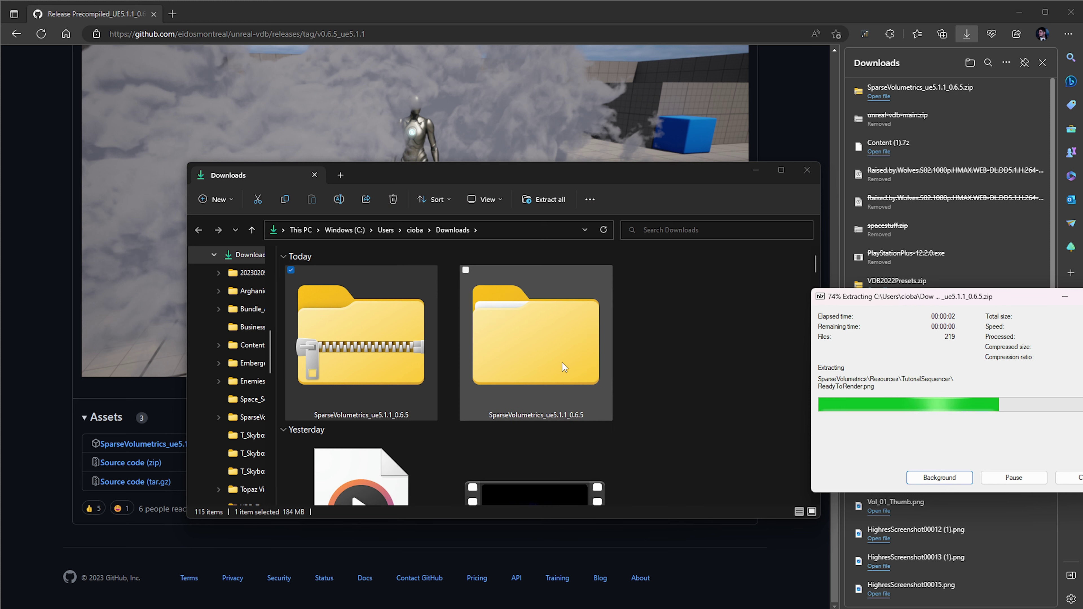
- Look inside the extracted SparseVolumetrics plugin folder, return to its parent folder and select the plugin folder
double_click(563, 367)
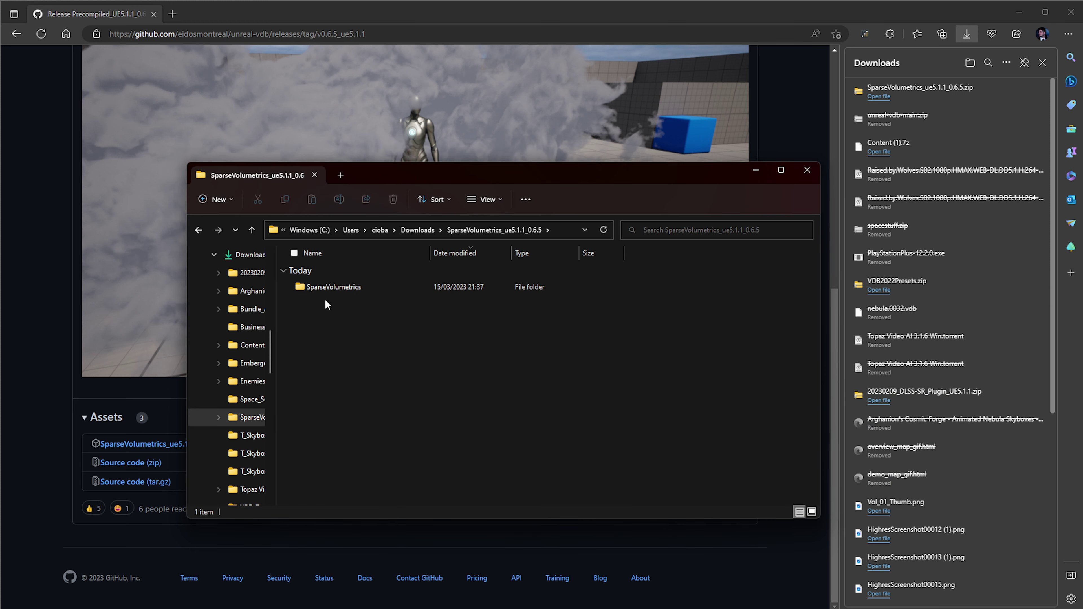
double_click(340, 287)
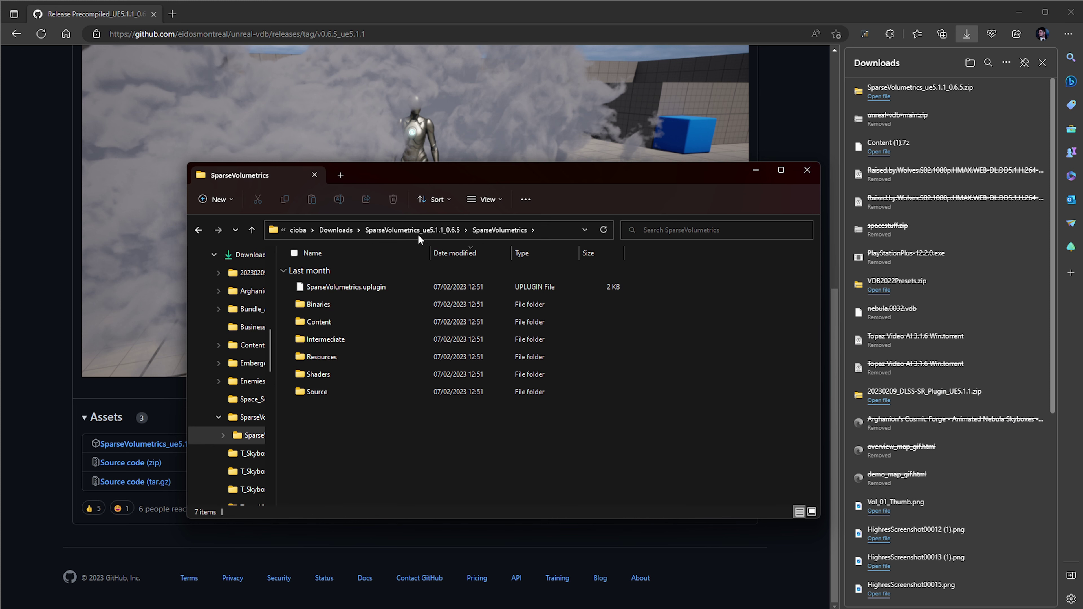
left_click(430, 231)
left_click(369, 343)
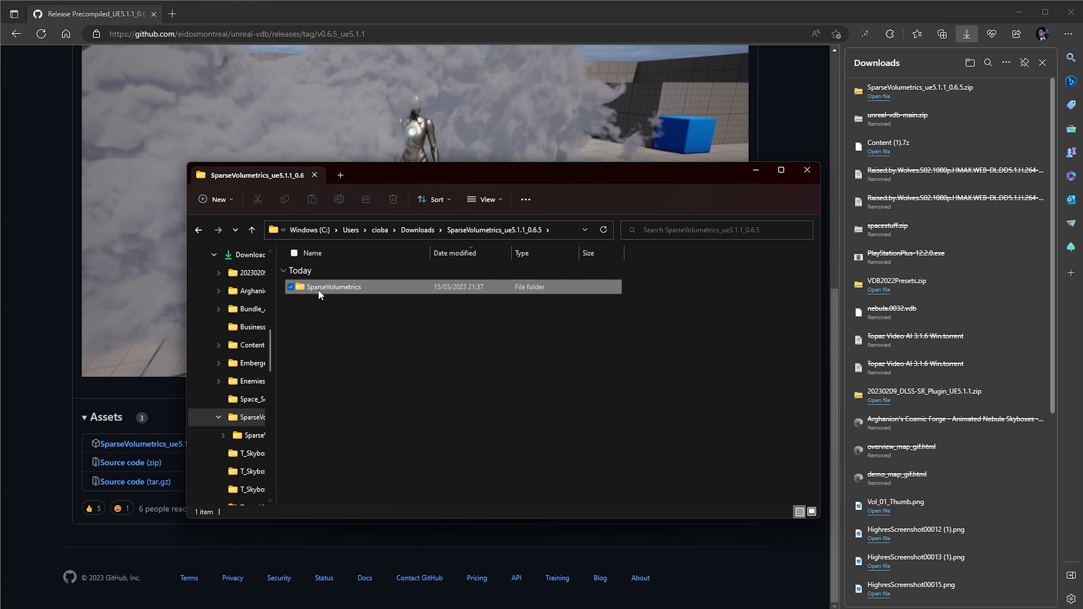
mouse_move(327, 283)
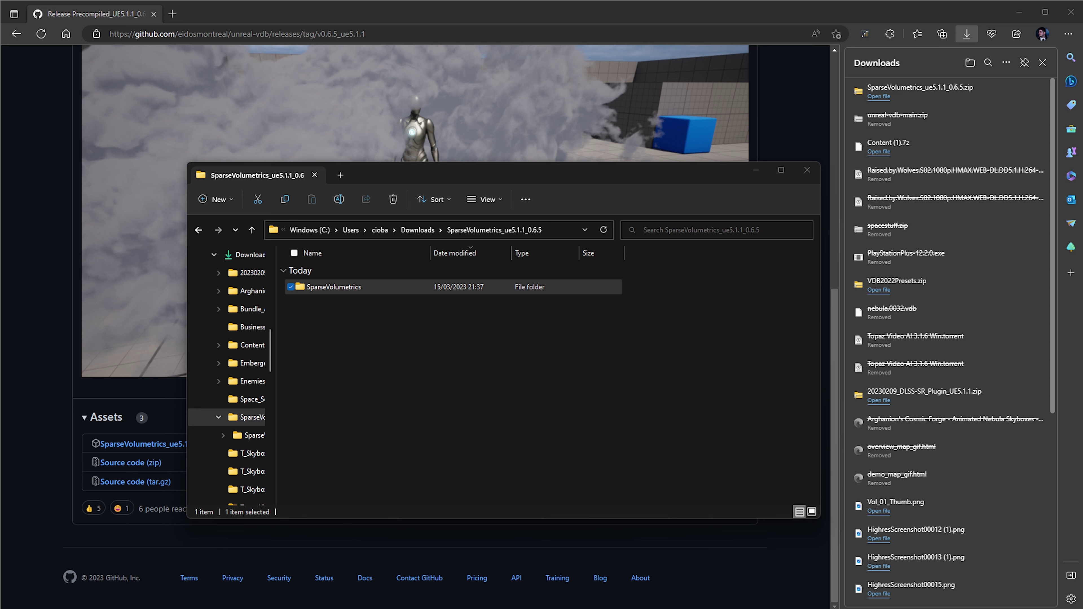
- In a second File Explorer window, go from UE_5.1 to Engine > Plugins and select the SparseVolumetrics folder there
left_click_drag(1082, 189, 535, 175)
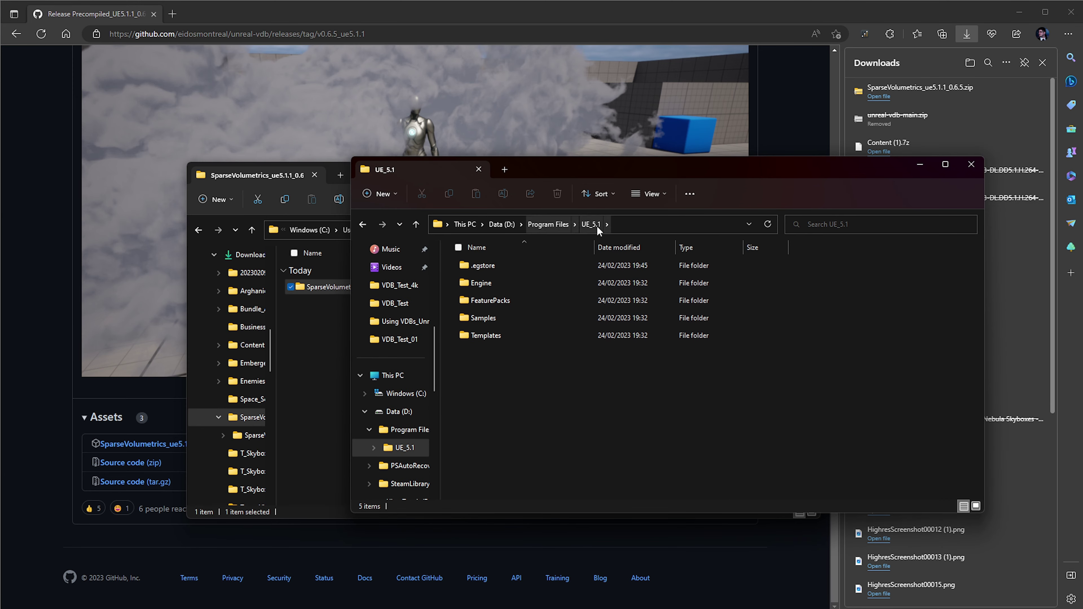
double_click(489, 284)
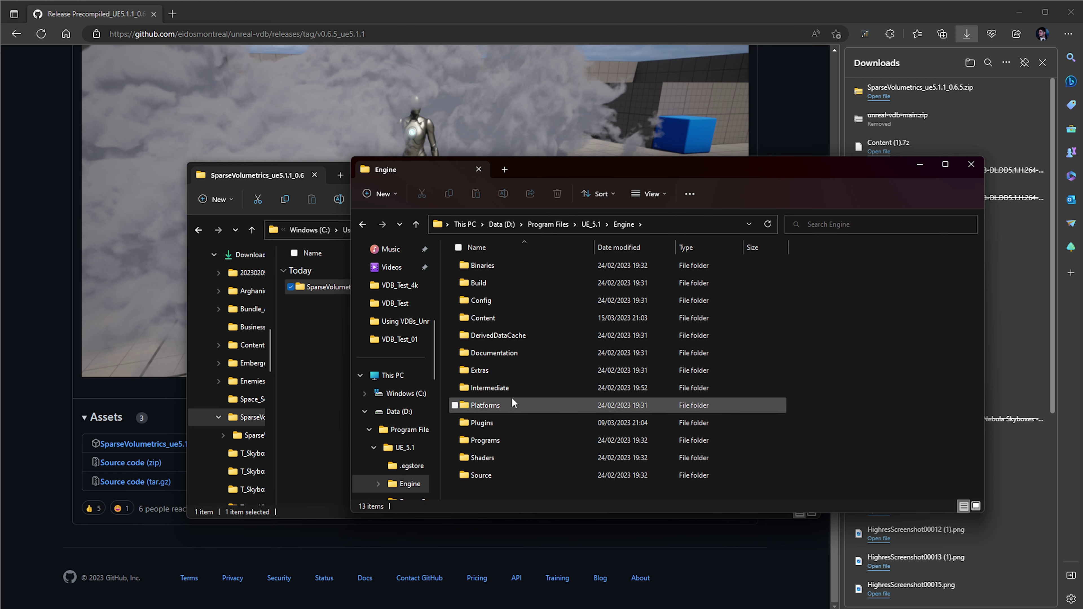
double_click(489, 424)
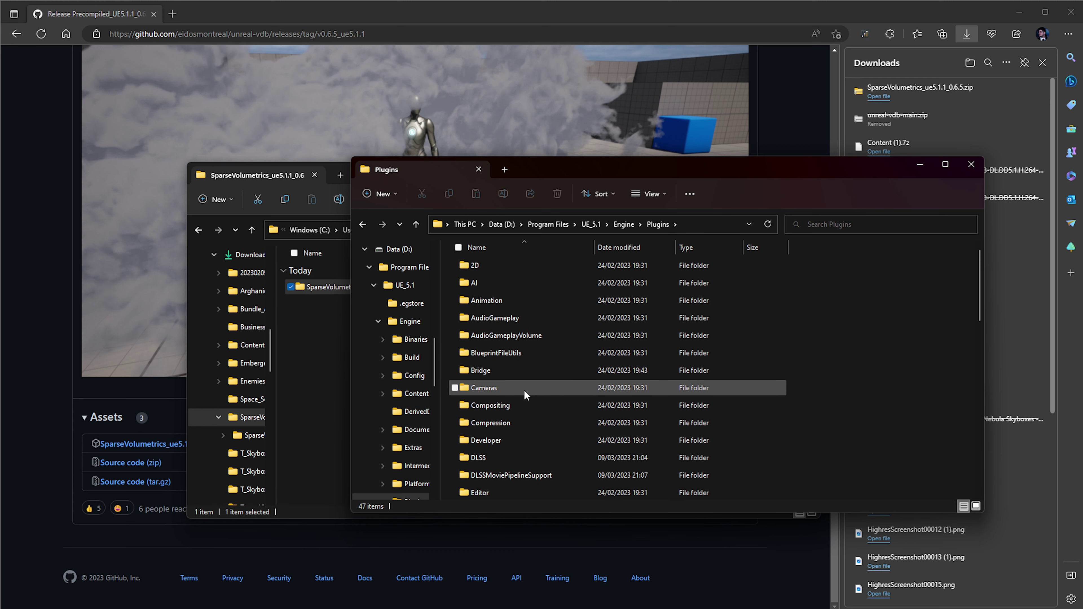
key("s")
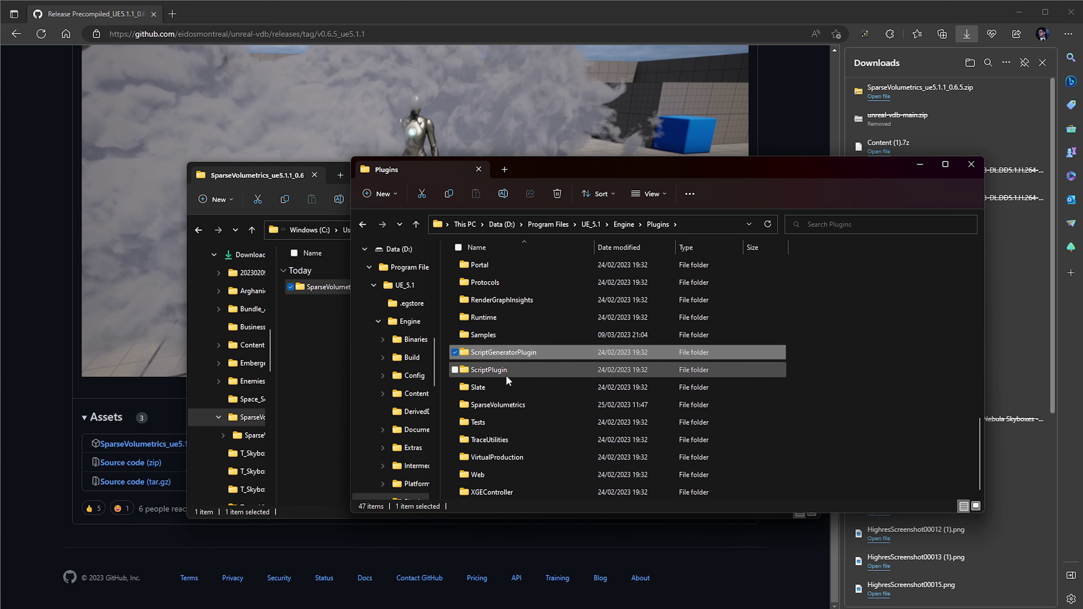
left_click(497, 403)
- Reposition the engine Plugins window and compare it with the window holding the extracted SparseVolumetrics folder
left_click_drag(549, 171, 547, 131)
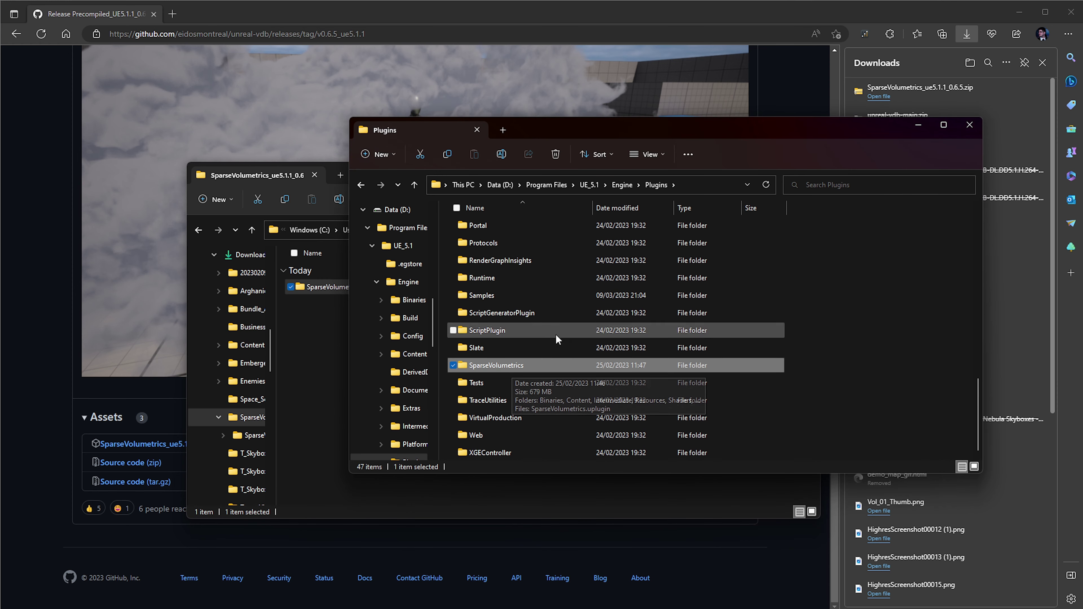
left_click(314, 331)
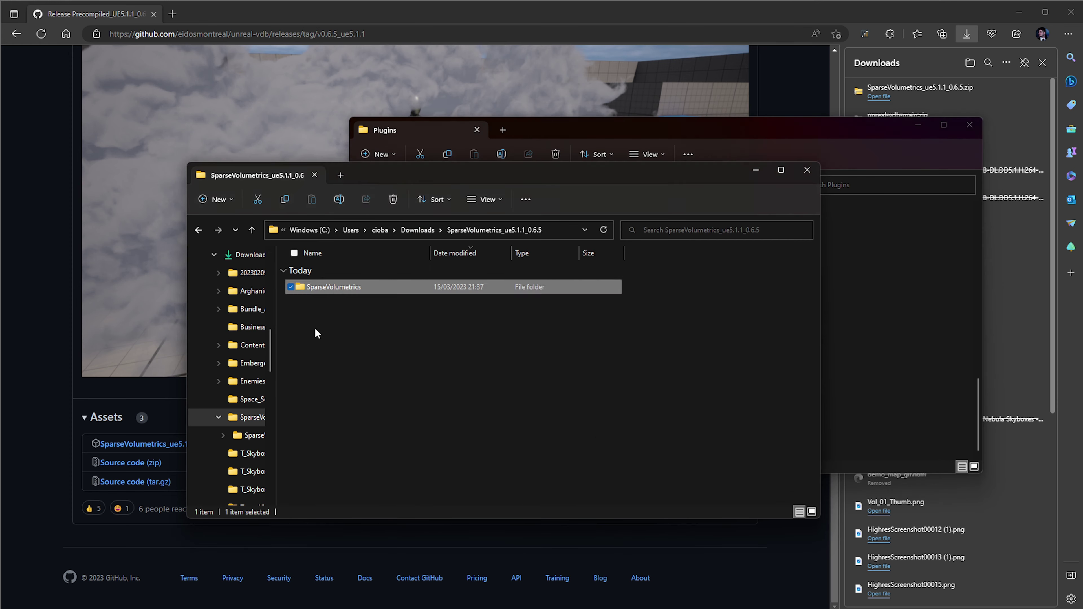
left_click(878, 388)
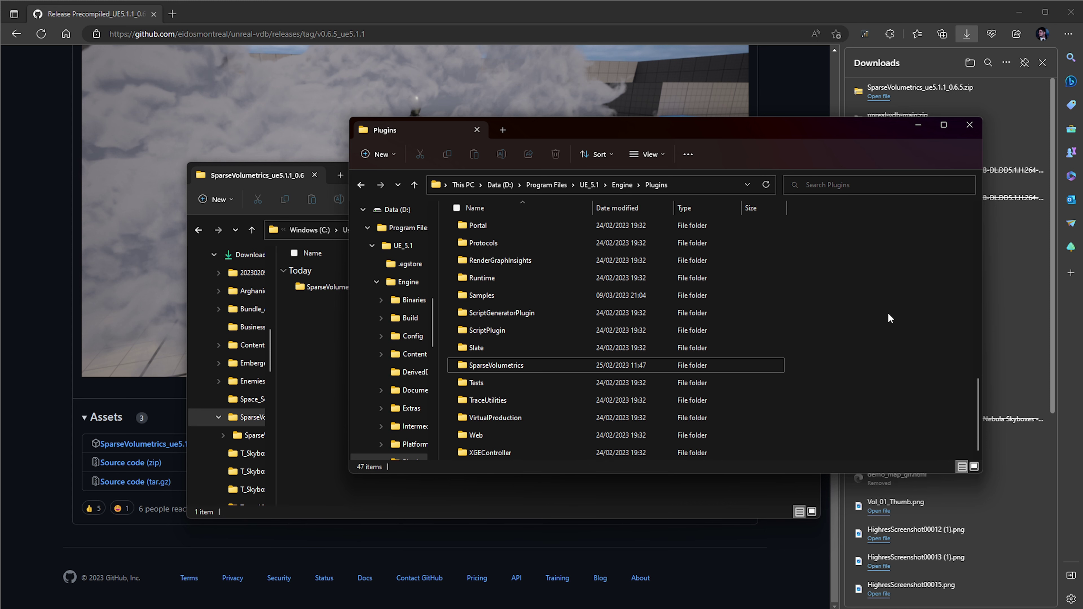
left_click_drag(660, 136, 624, 153)
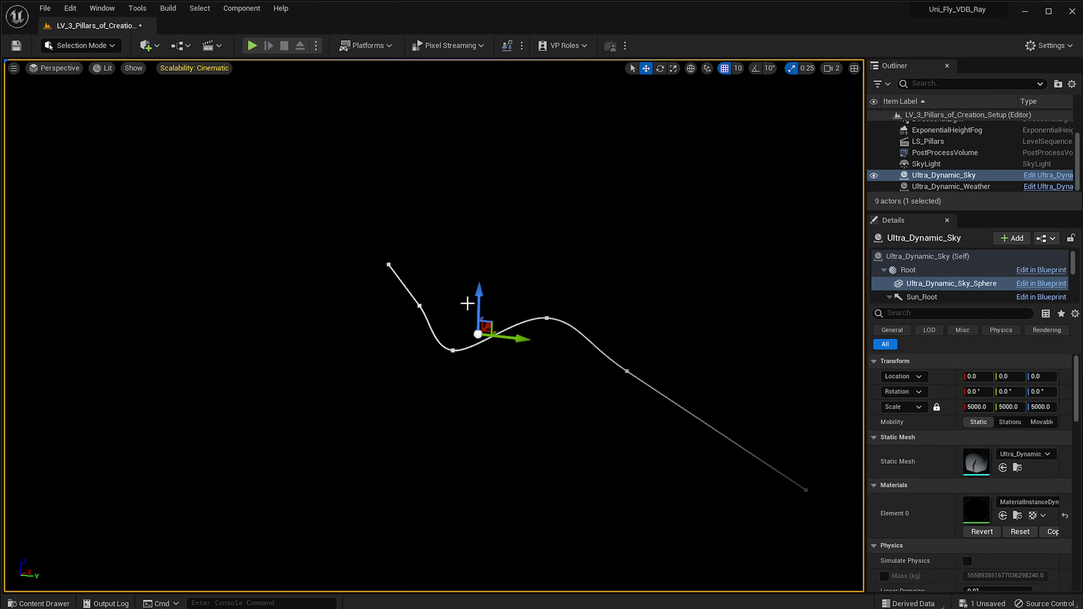
- In Unreal Editor, search the installed plugins for "vdb" to check the Sparse Volumetrics plugin, and close the plugin list
right_click_drag(524, 275, 550, 275)
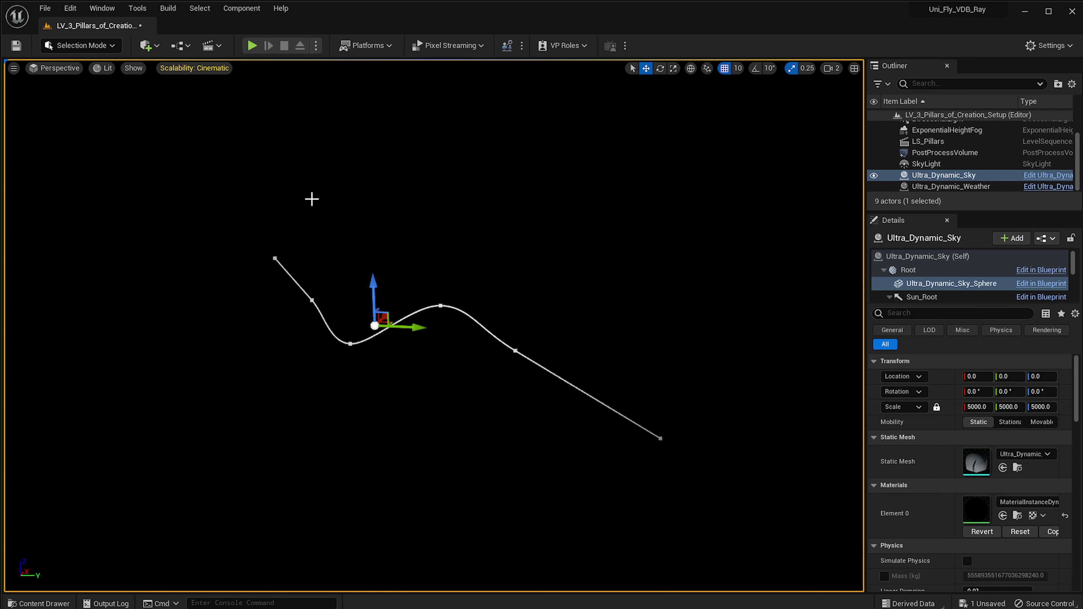
right_click_drag(324, 209, 363, 232)
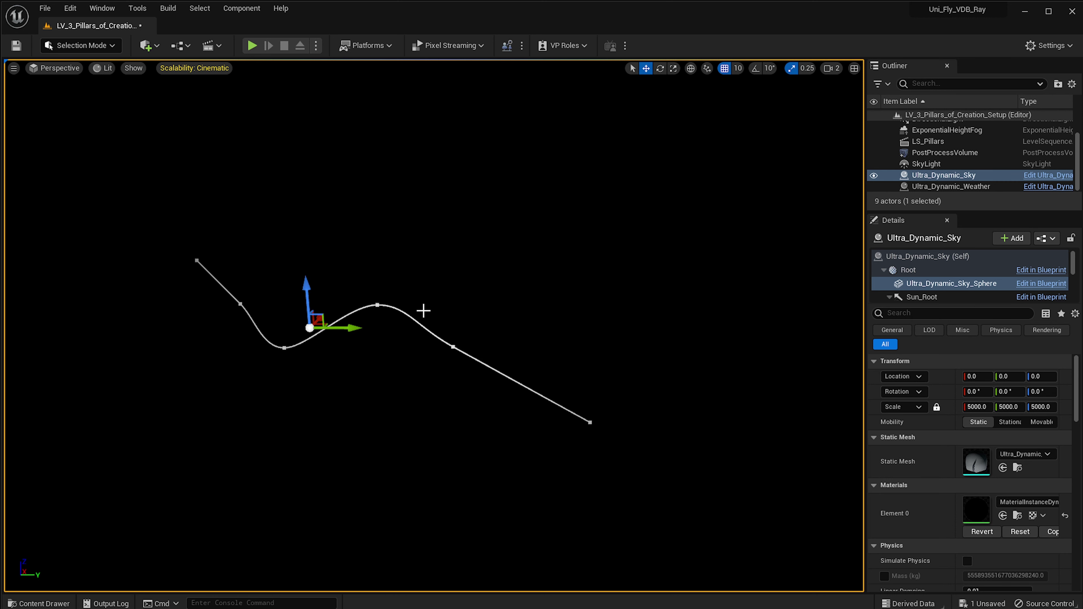
left_click(70, 8)
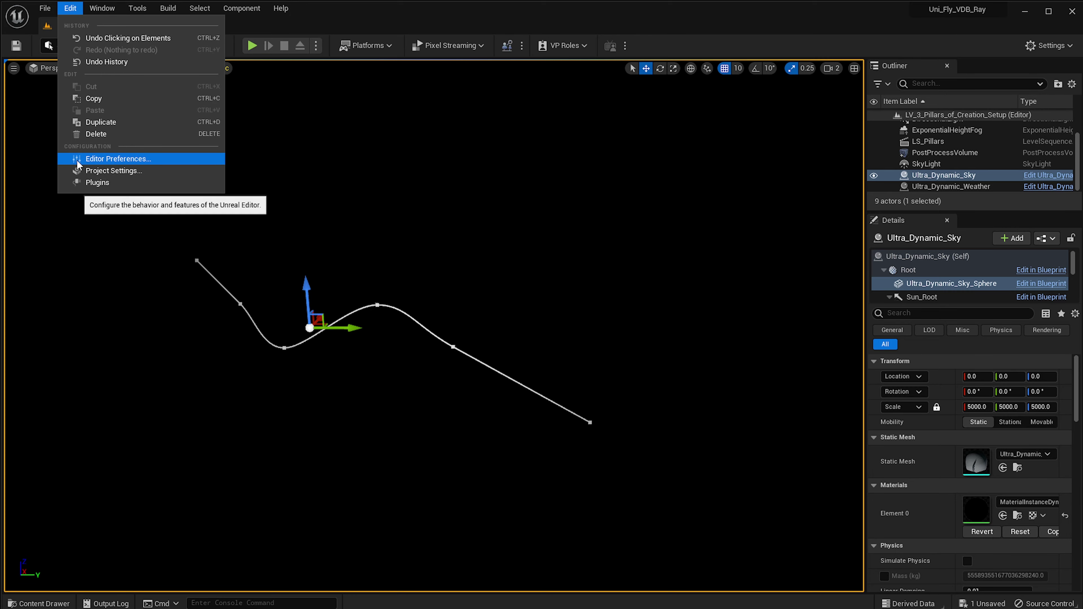
left_click(81, 182)
left_click_drag(748, 167, 461, 70)
left_click_drag(1082, 320, 959, 321)
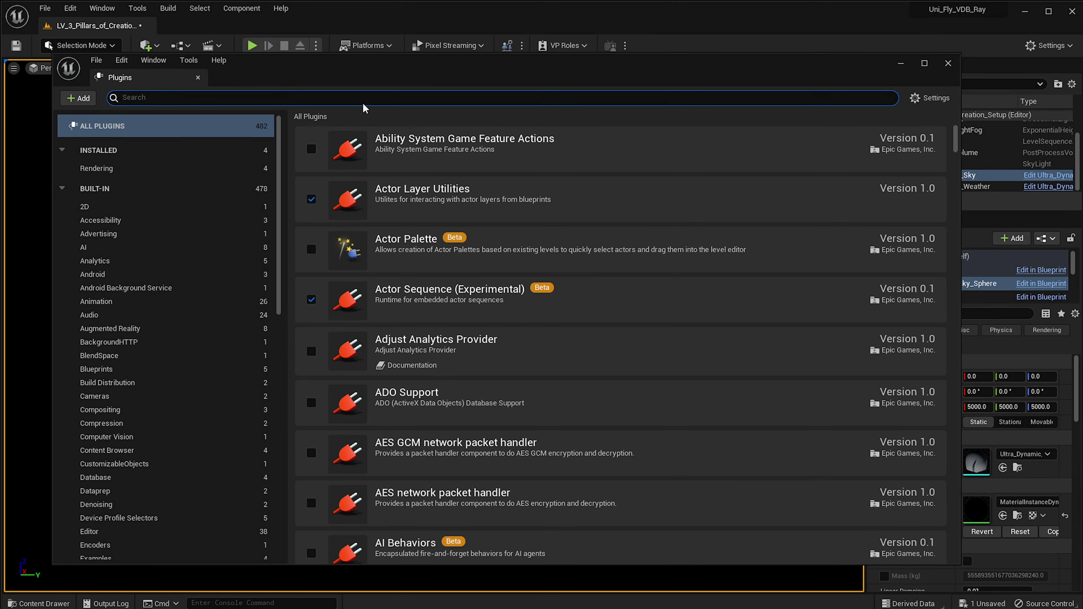
type("vdb")
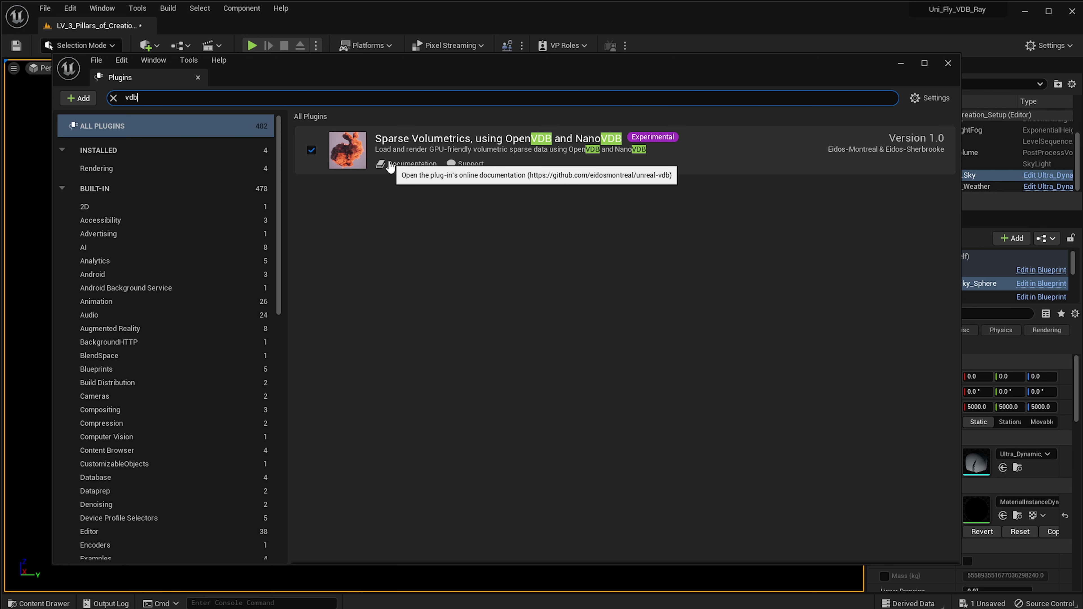
left_click(947, 63)
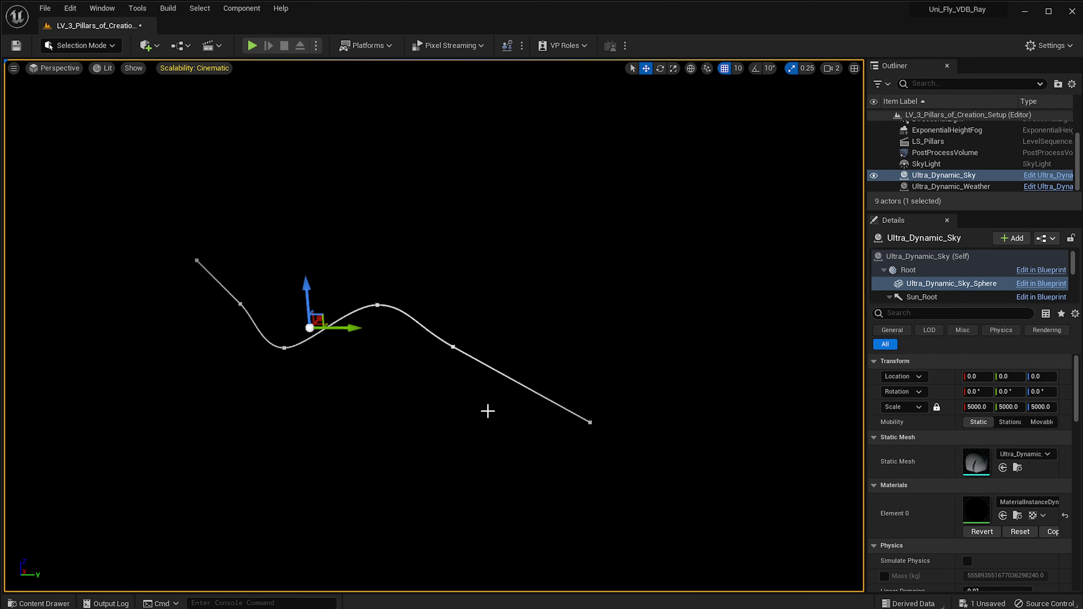
- Browse the project content and open the Nebula_44 folder inside Nebula_VDB_Pixellab
key("ctrl+space")
left_click(534, 471)
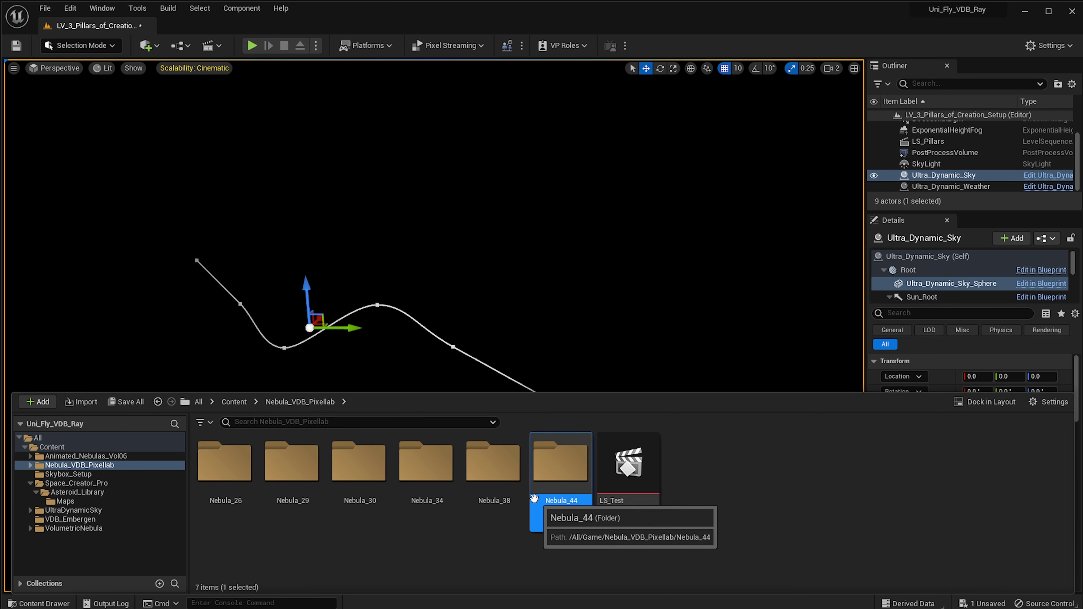
double_click(560, 486)
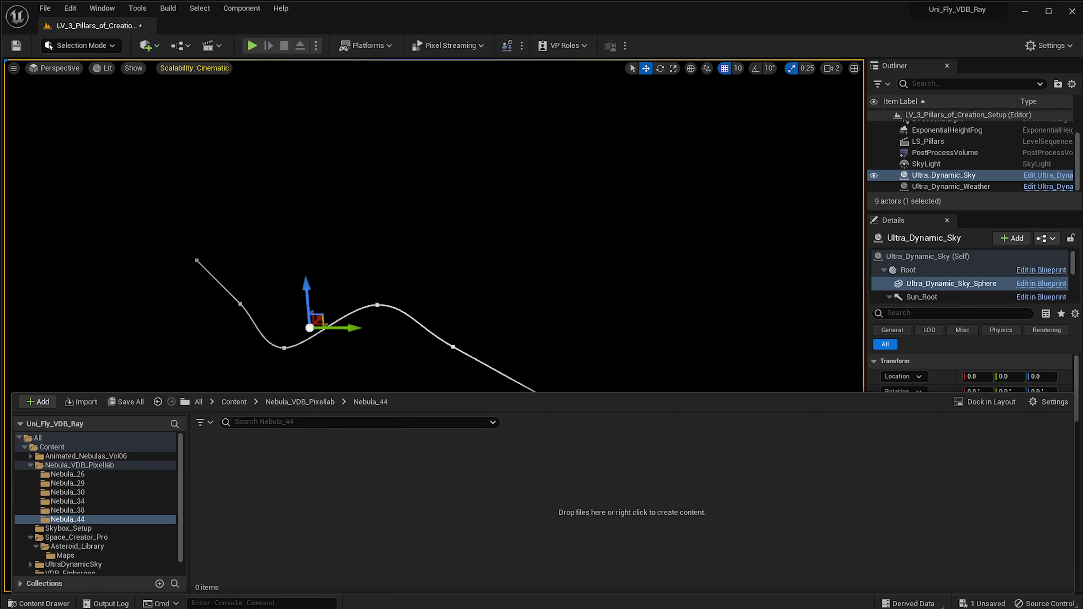
- Switch to the File Explorer window showing PixelLab VDB and open the nebula_043_blue_purple folder
left_click_drag(1082, 5, 921, 5)
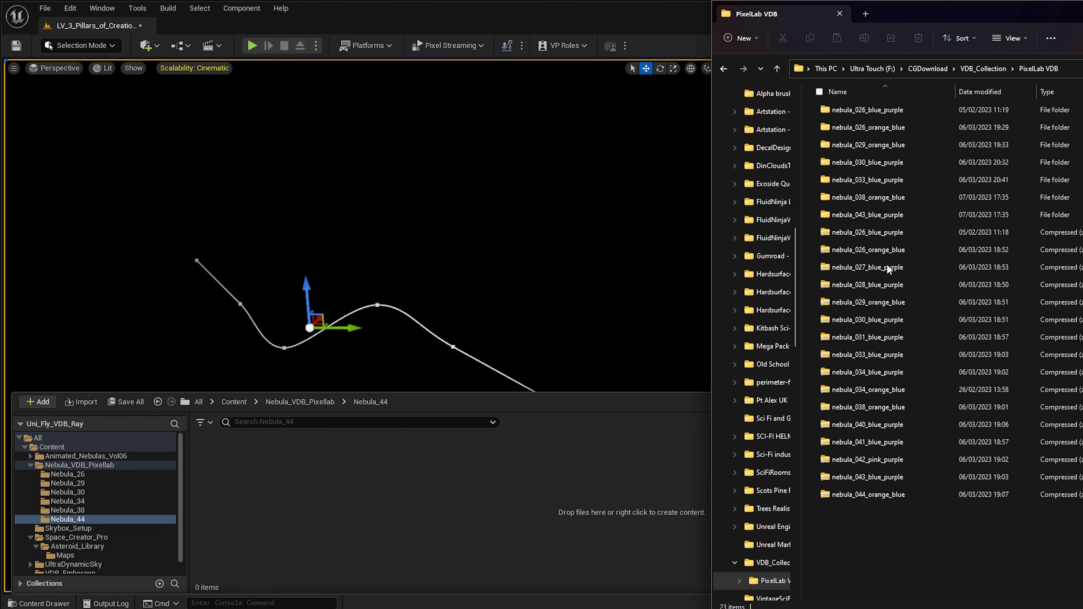
left_click(869, 217)
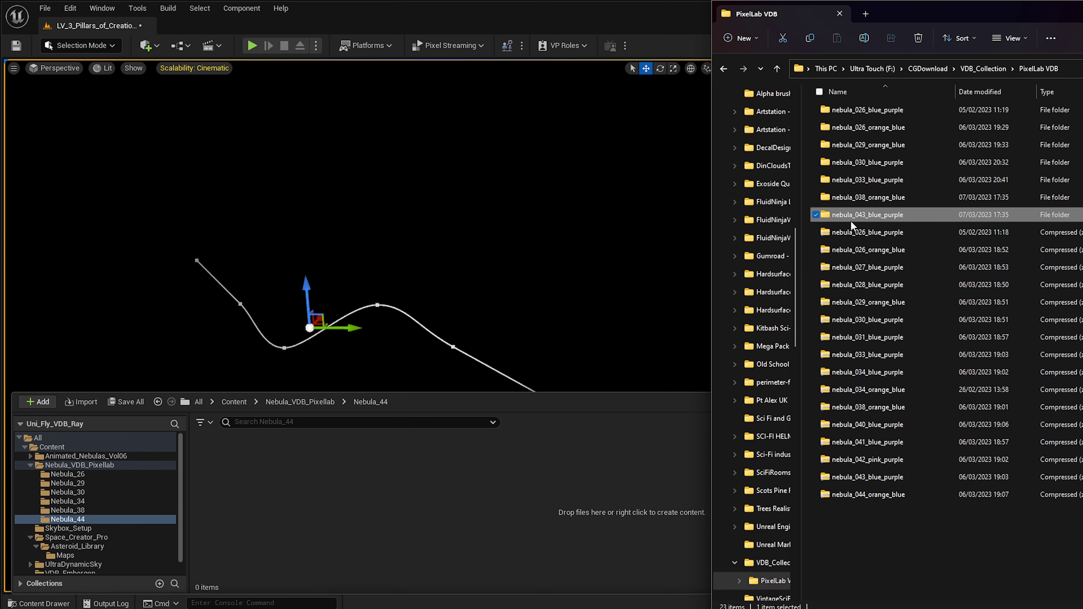
double_click(868, 217)
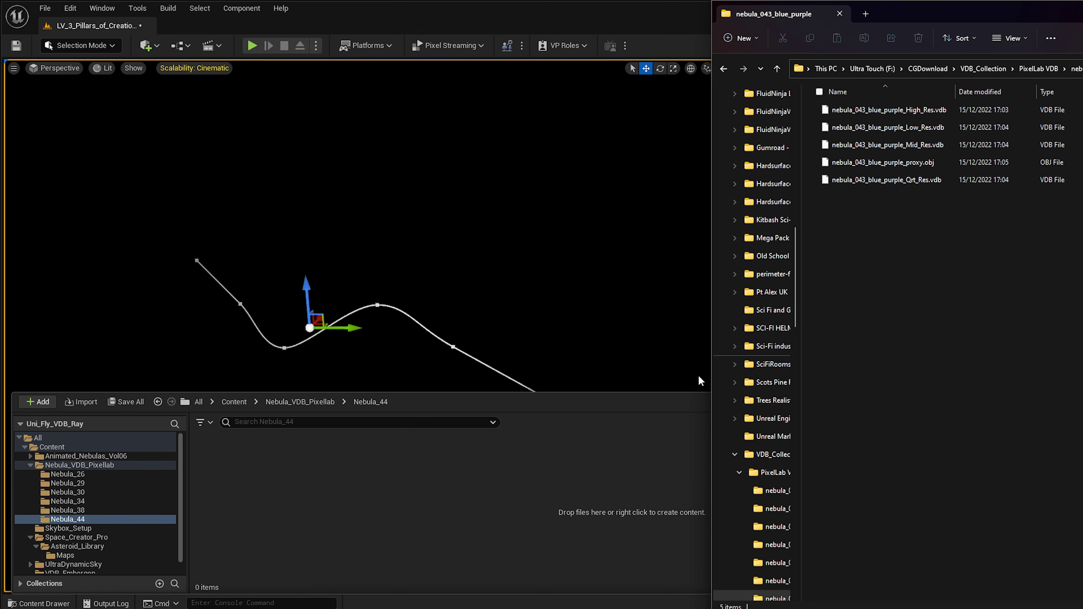
- In Unreal Editor, rename the Nebula_44 folder inside Nebula_VDB_Pixellab as Nebula_43 and open it
left_click(562, 453)
key("ctrl+space")
key("ctrl+space")
left_click(303, 402)
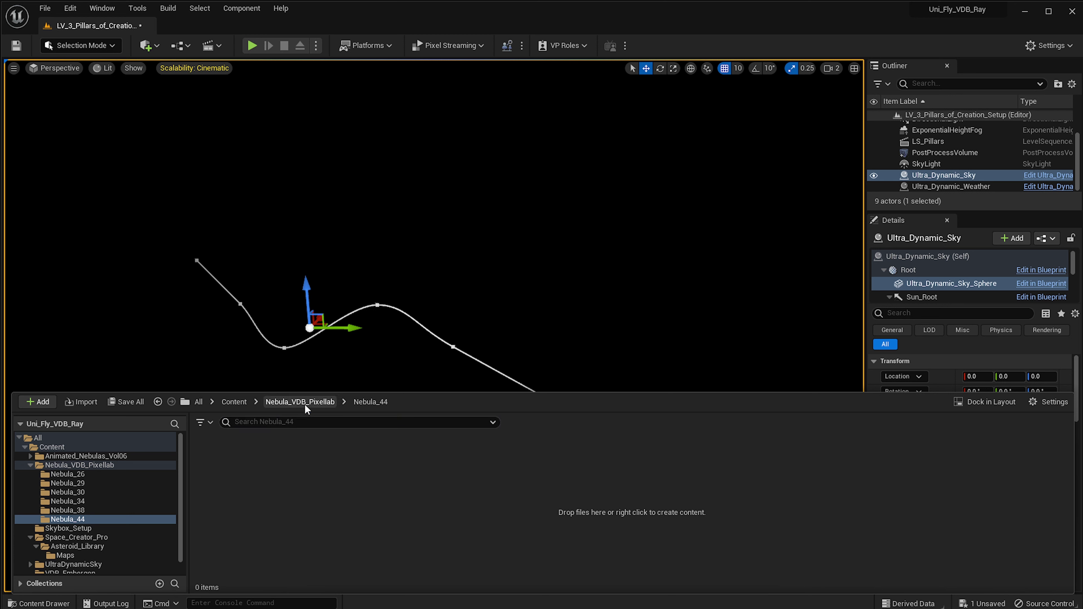
key("F2")
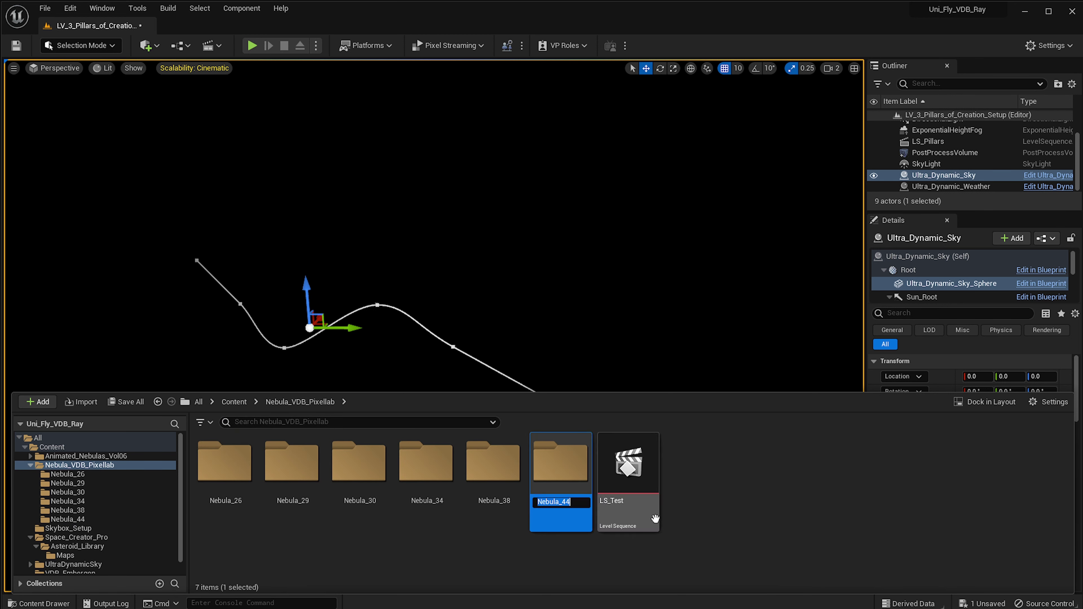
type("Nebula_43")
key("Return")
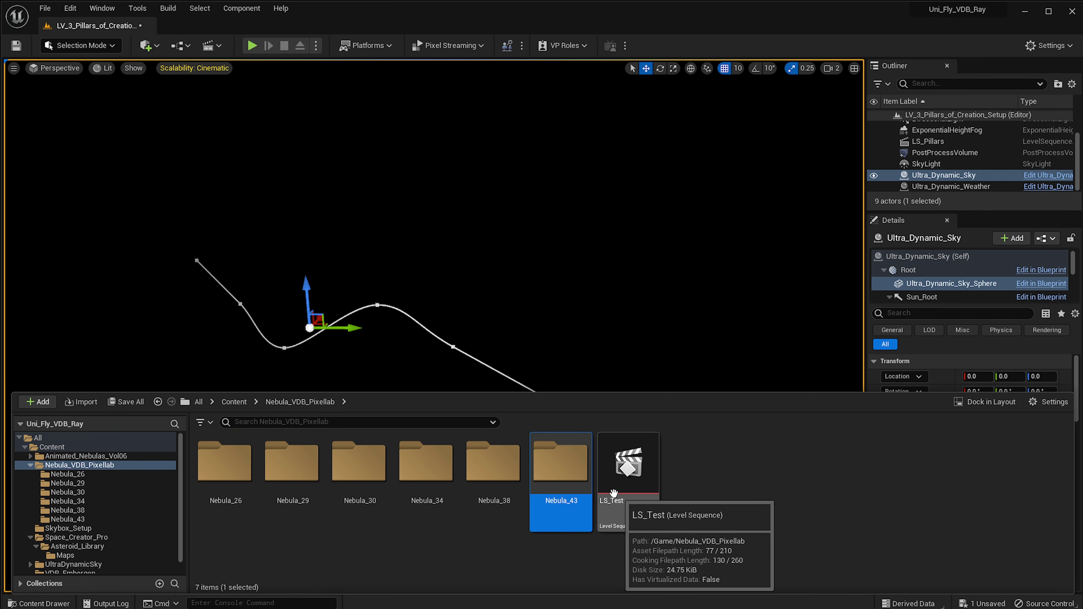
double_click(562, 482)
- Bring nebula_043_blue_purple_Mid_Res.vdb from File Explorer into the project's Nebula_43 folder to start its import
key("alt+Tab")
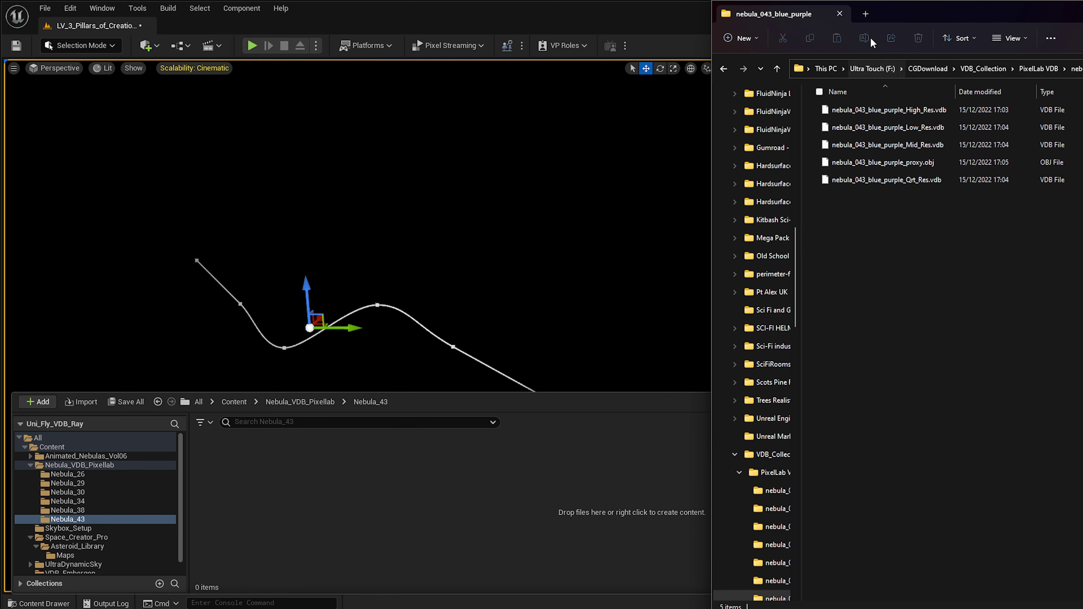
left_click_drag(891, 20, 875, 18)
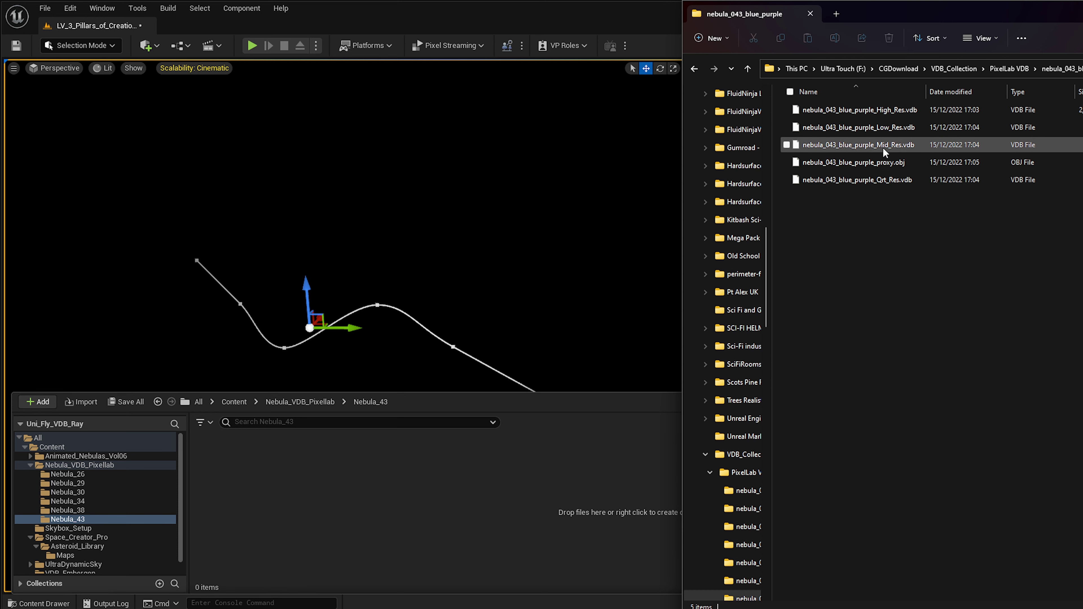
left_click(851, 106)
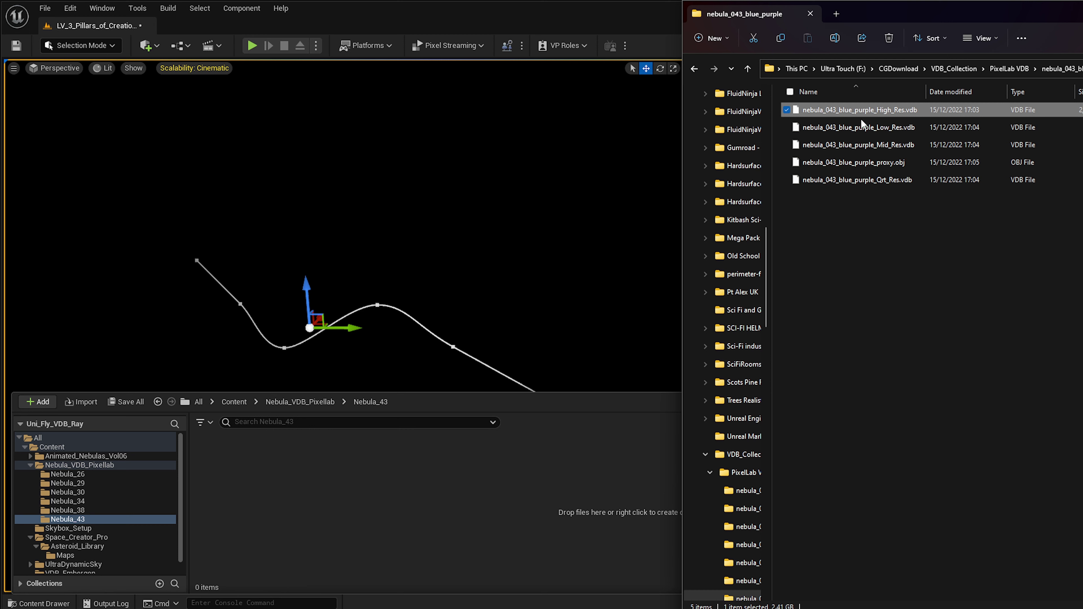
left_click(869, 146)
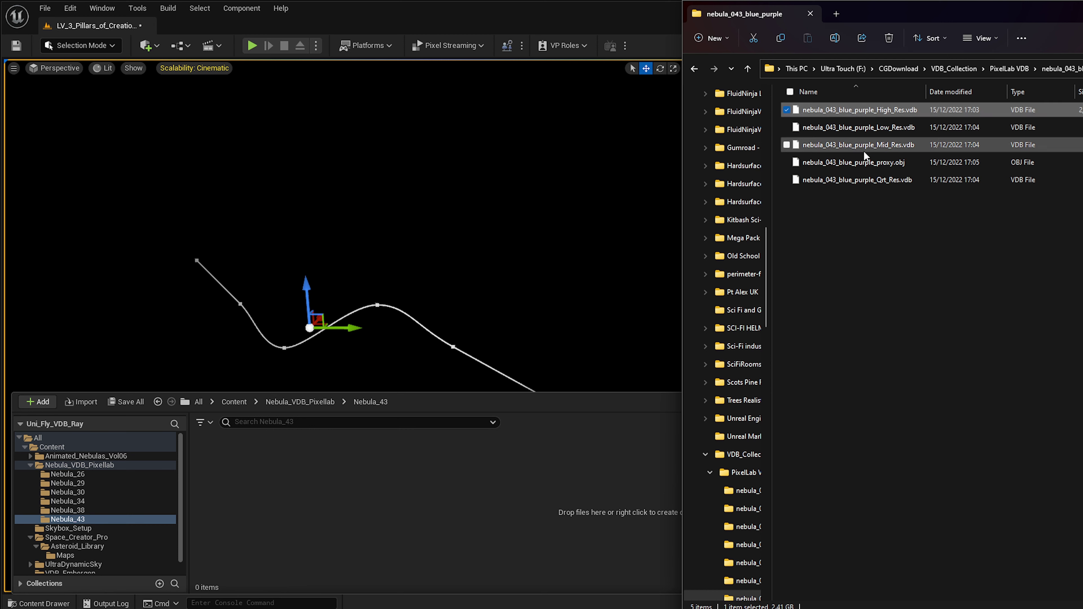
left_click_drag(882, 147, 593, 406)
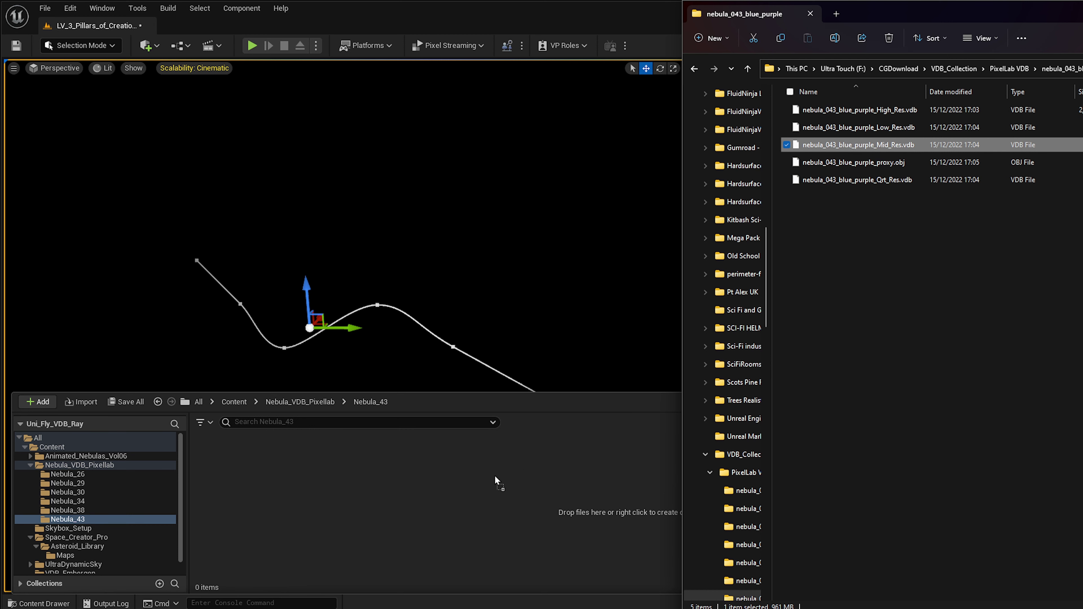
left_click(548, 13)
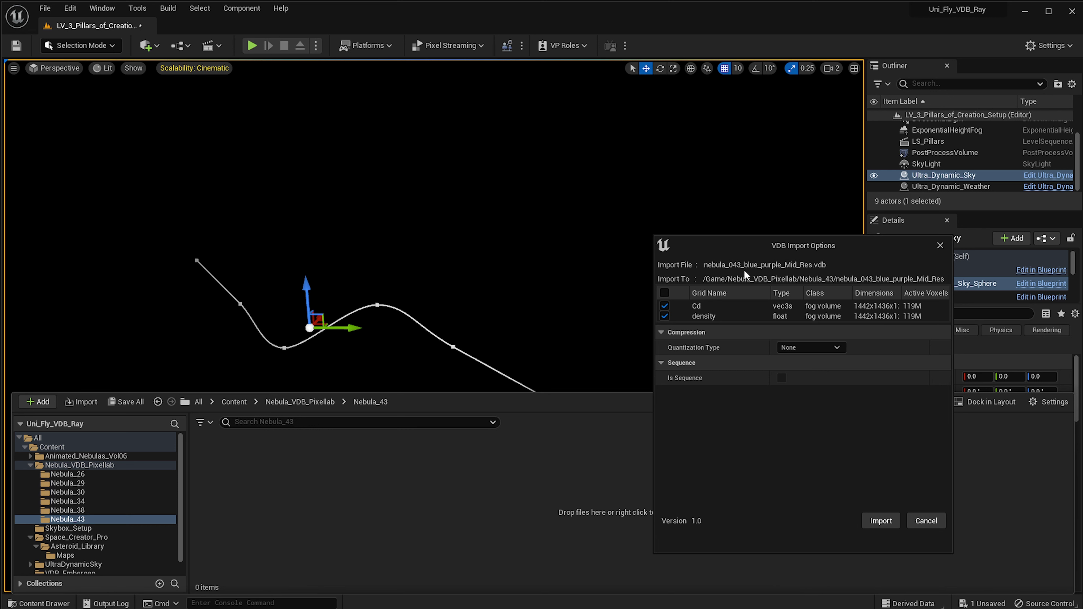
- Set the VDB import's quantization type to Fp 4 and import the file with the Cd and density grids enabled
left_click_drag(742, 243, 709, 242)
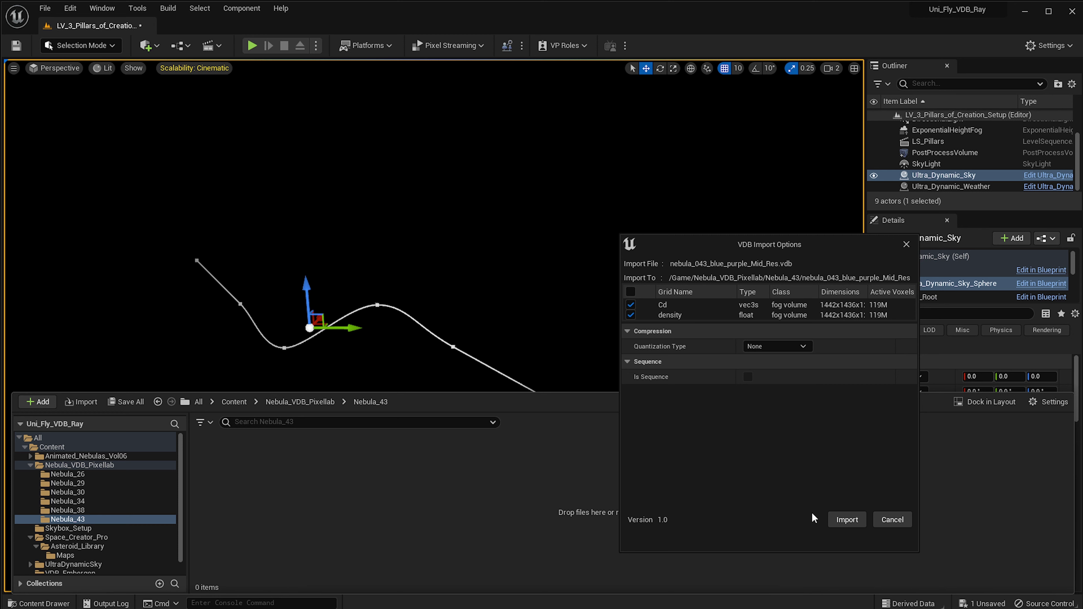
left_click(777, 347)
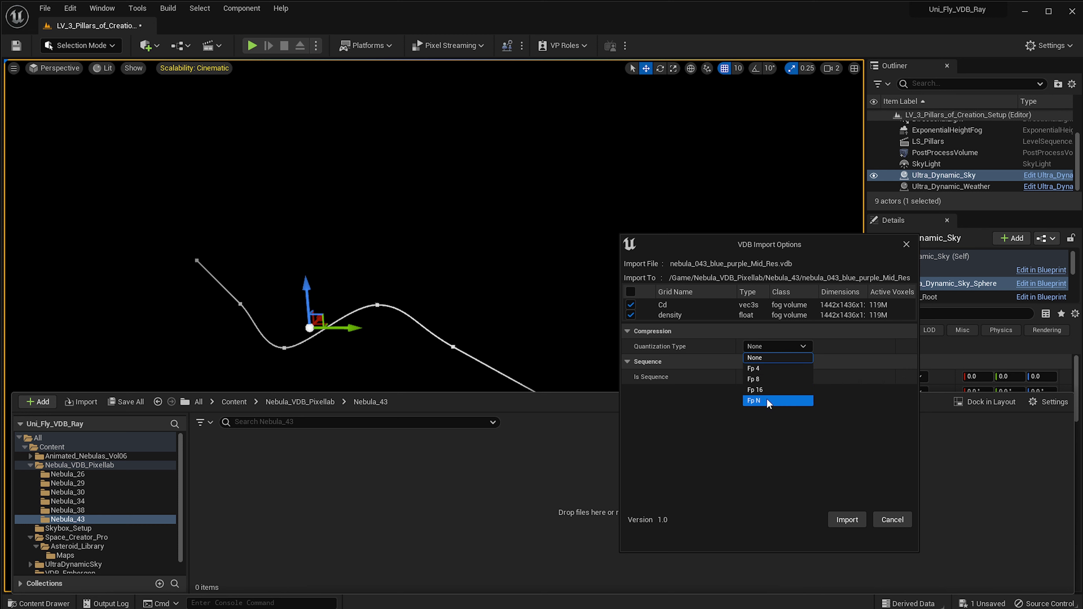
left_click(765, 368)
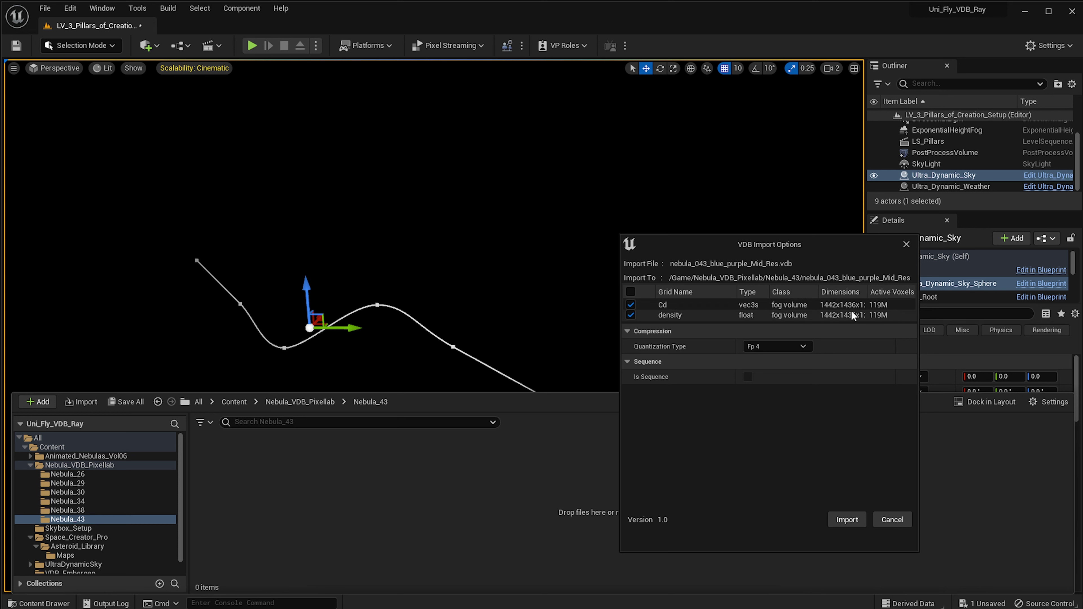
left_click(835, 520)
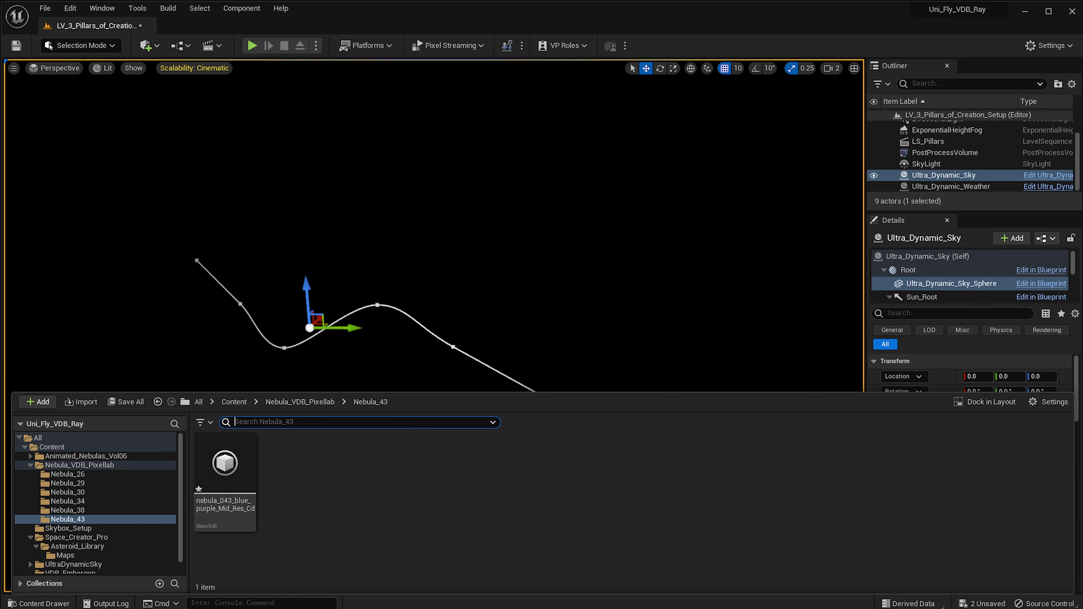
- Import nebula_043_blue_purple_Mid_Res.vdb into Nebula_43 again with only the density grid enabled and no quantization
key("alt+Tab")
left_click(877, 145)
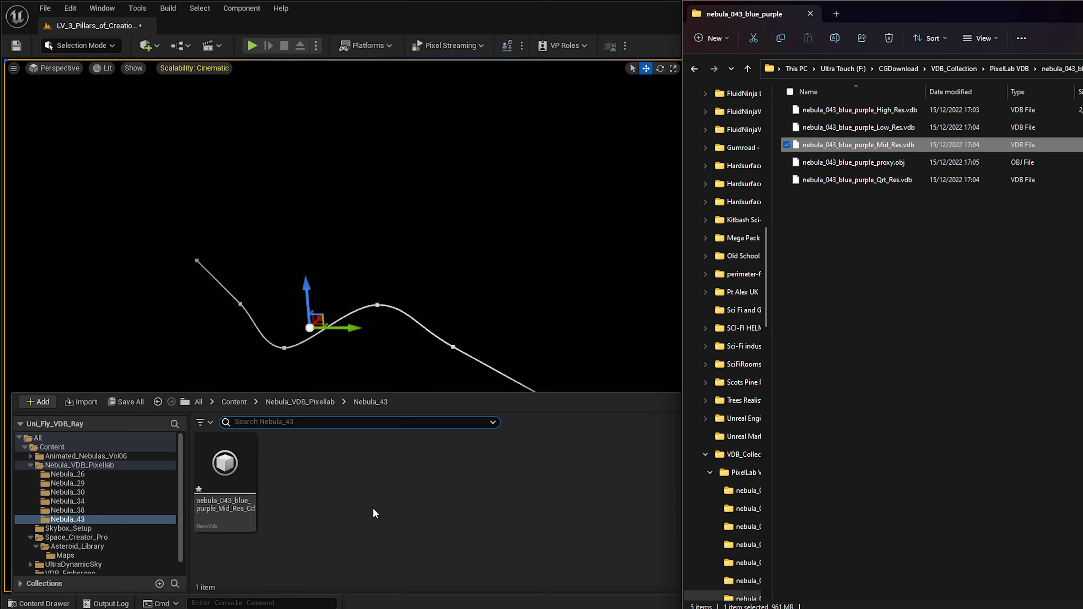
left_click(534, 13)
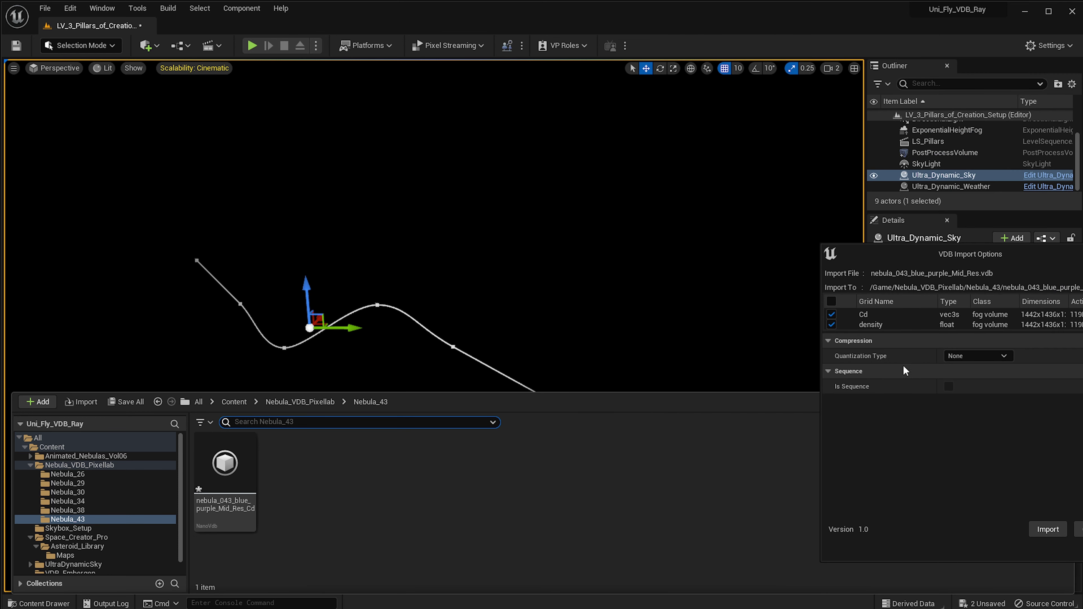
left_click_drag(912, 255, 719, 261)
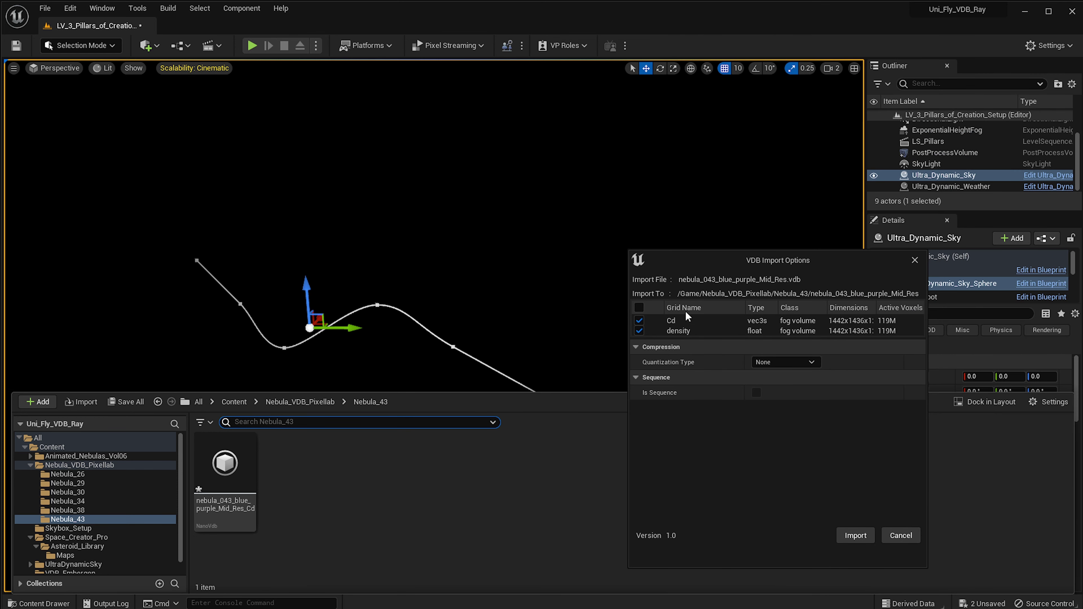
left_click(639, 320)
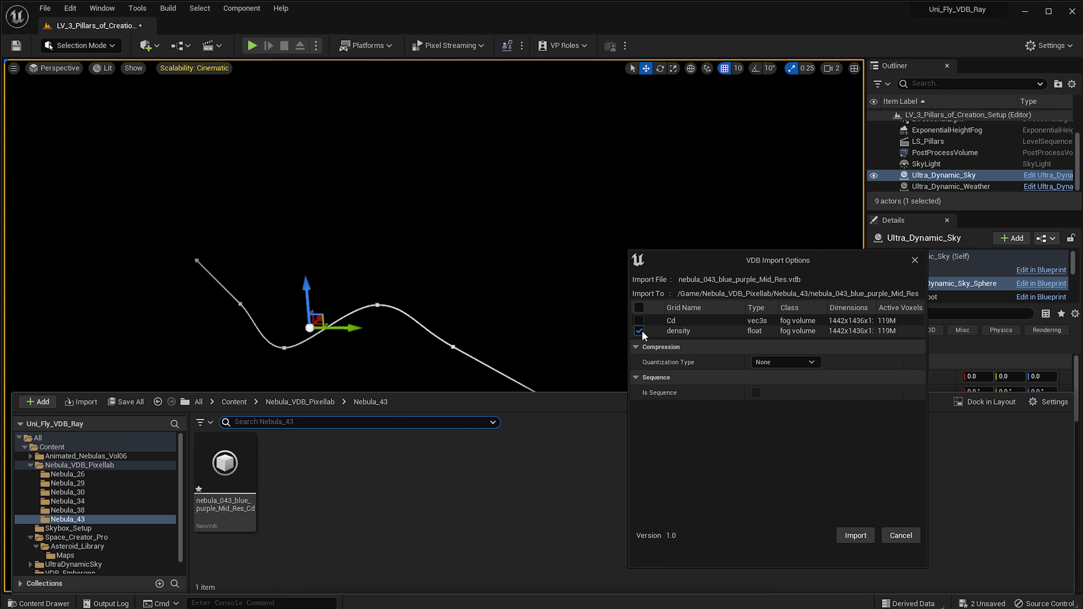
left_click(850, 539)
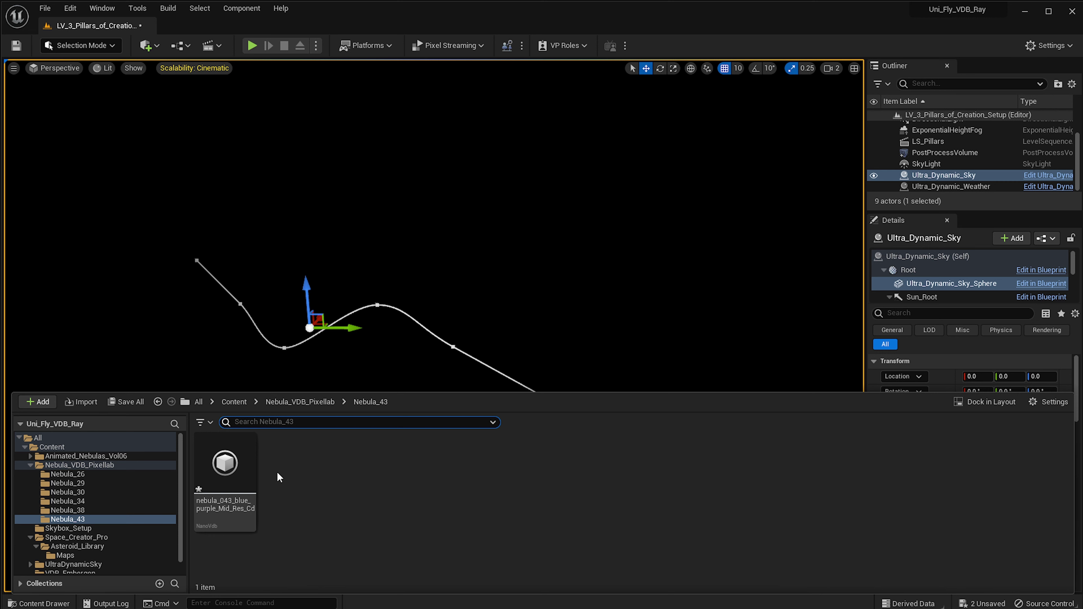
key("ctrl+space")
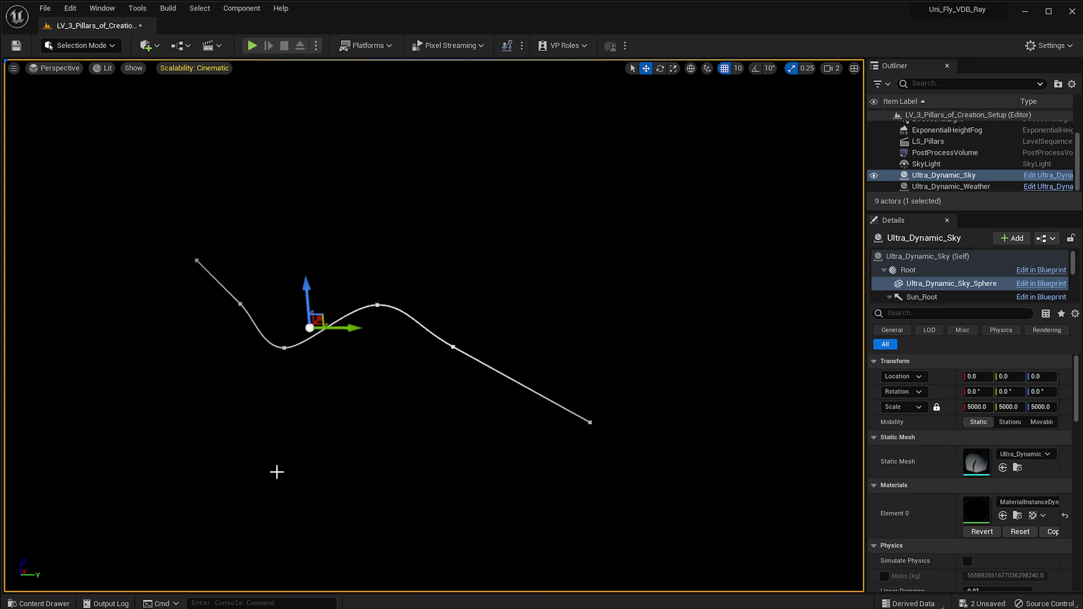
key("ctrl+space")
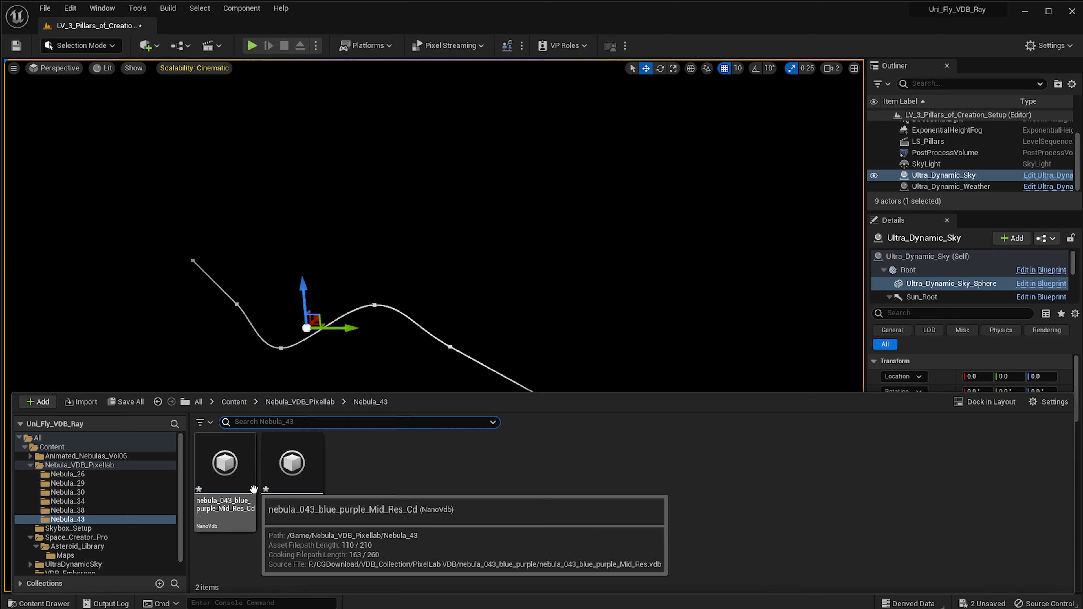
- Search the placeable actors for "vdb" and add a Vdb Principled Actor to the level
right_click_drag(474, 298, 458, 297)
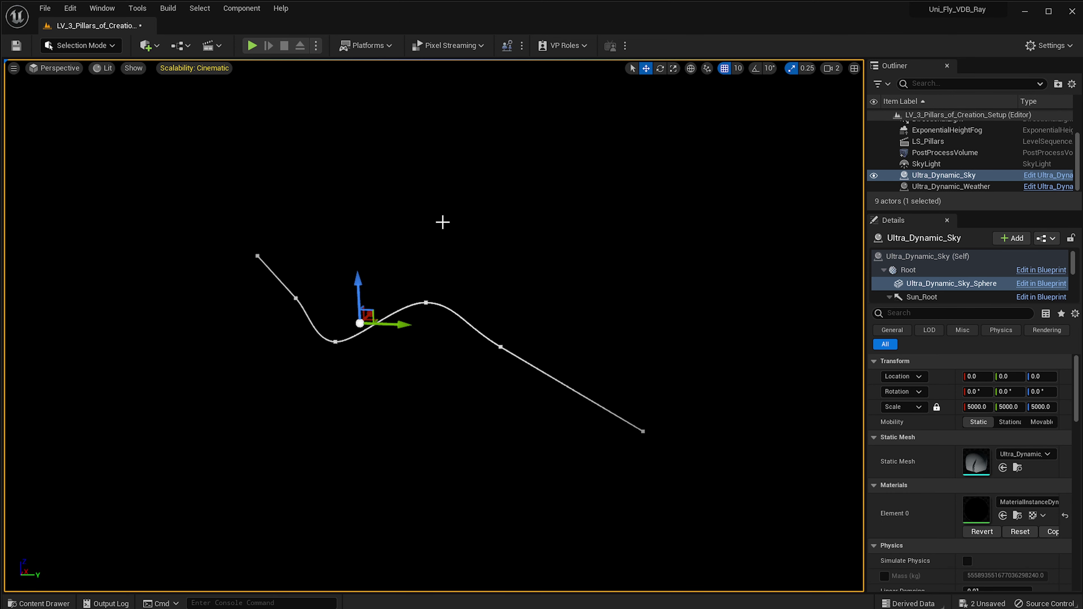
mouse_move(443, 222)
right_mouse_down()
mouse_move(462, 222)
mouse_move(414, 221)
mouse_move(461, 220)
right_mouse_up()
key("w")
left_click(149, 45)
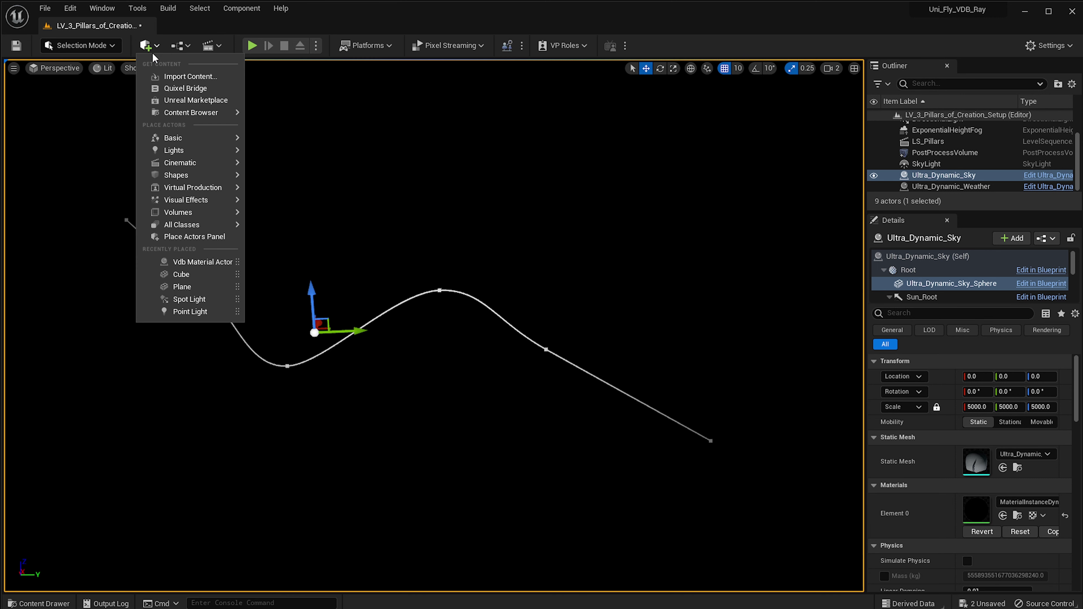
mouse_move(179, 110)
type("vdb")
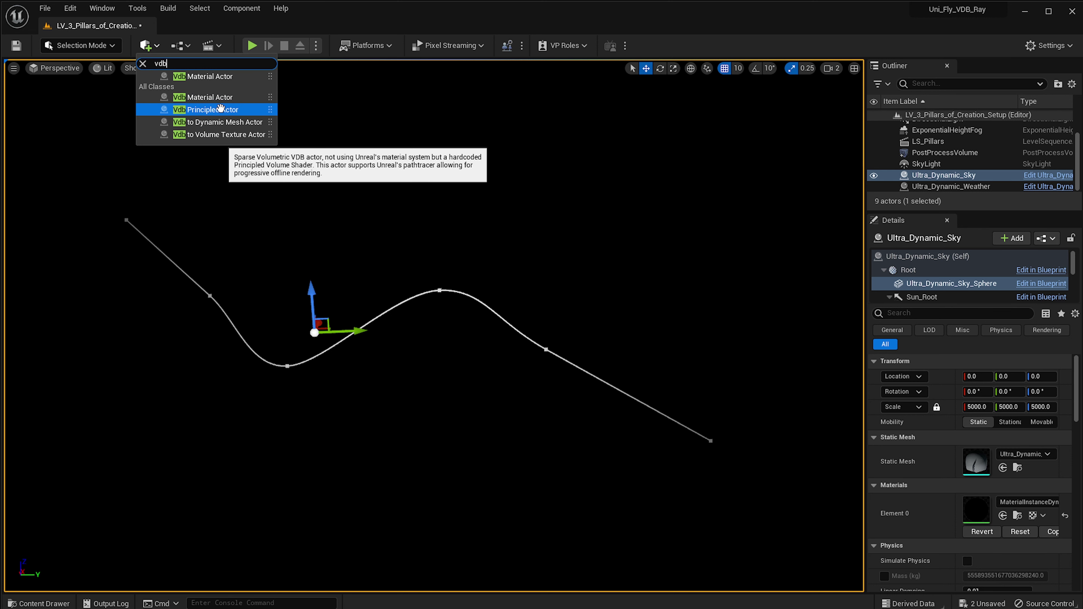
left_click(198, 110)
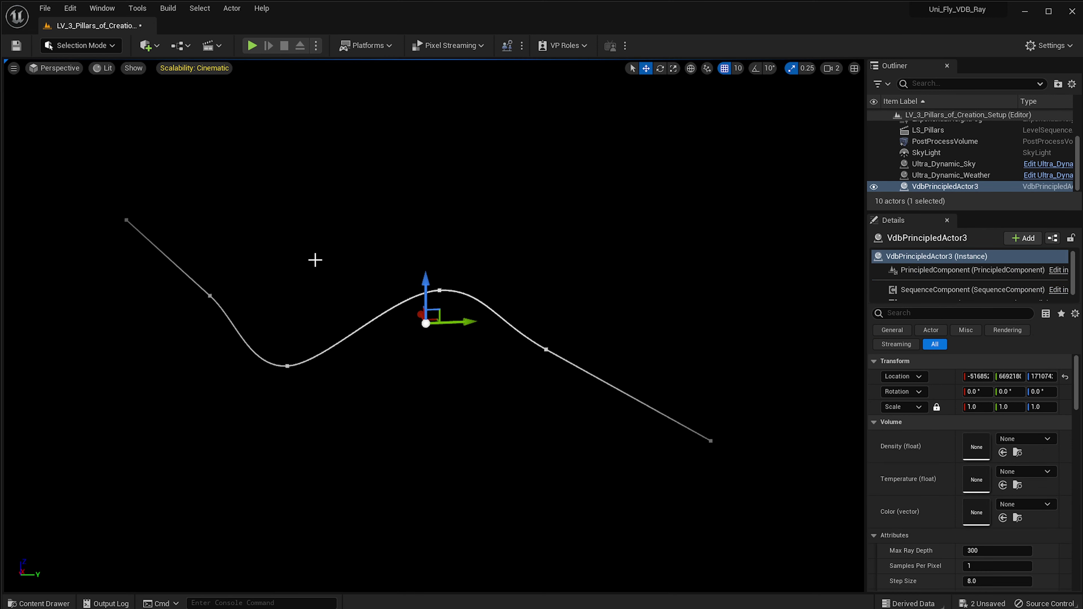
- Assign the nebula_043_blue_purple_Mid_Res_density asset as the Density volume of the new VDB principled actor
right_click_drag(730, 332, 709, 324)
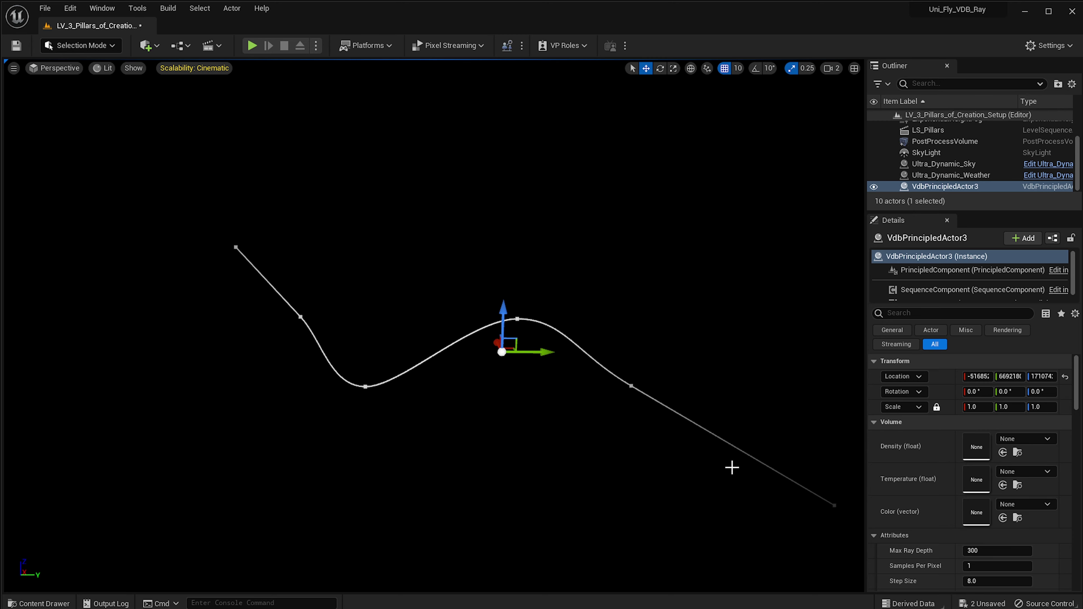
right_click_drag(651, 462, 645, 462)
key("ctrl+space")
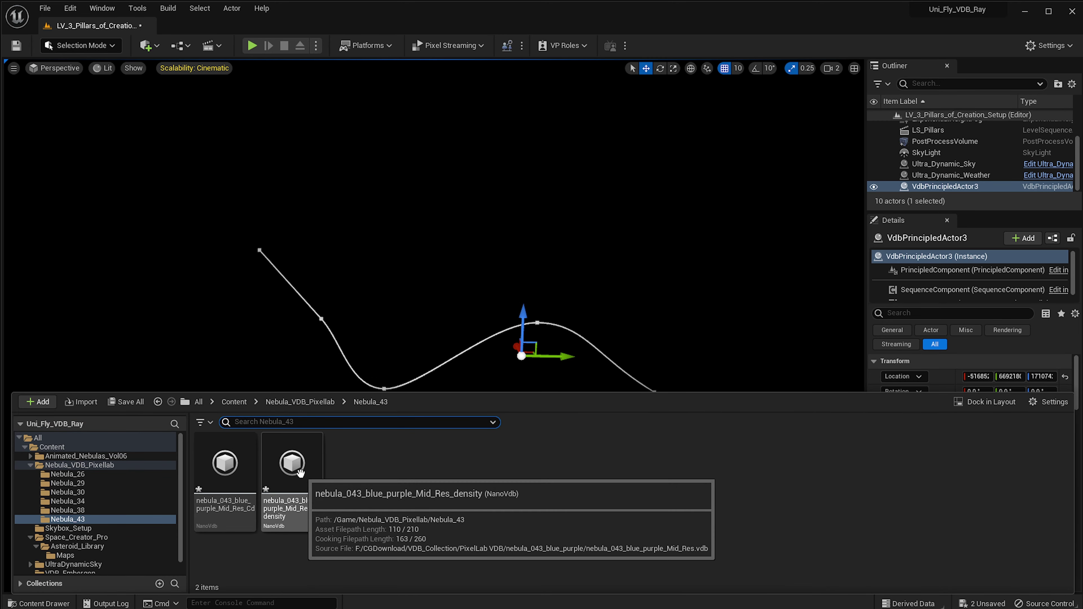
left_click_drag(286, 480, 968, 440)
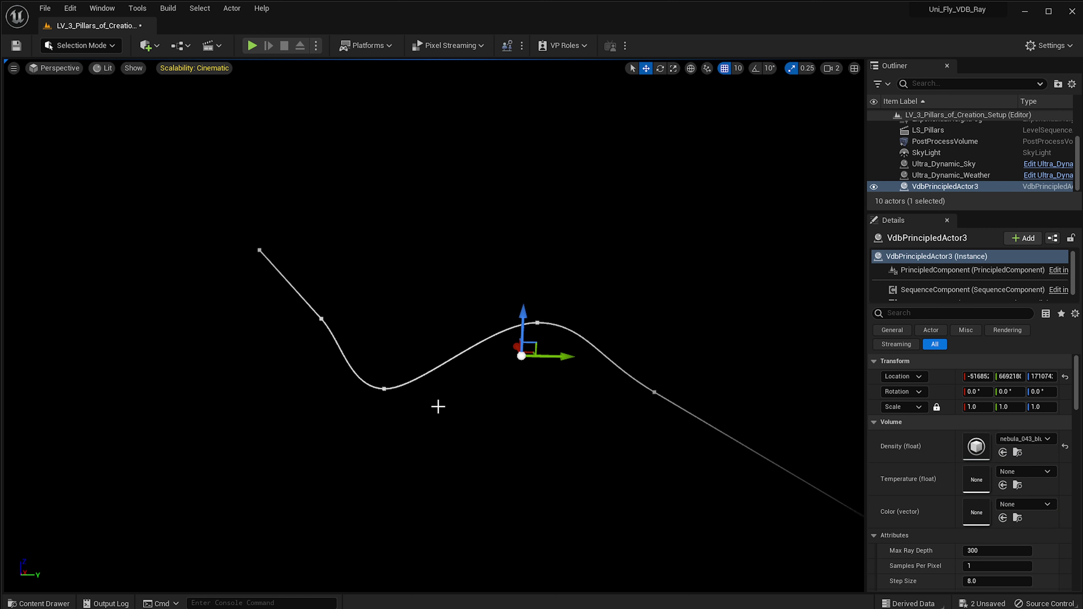
- Set the VDB actor's uniform scale to 100000 and move the actor along its X axis
left_click(973, 407)
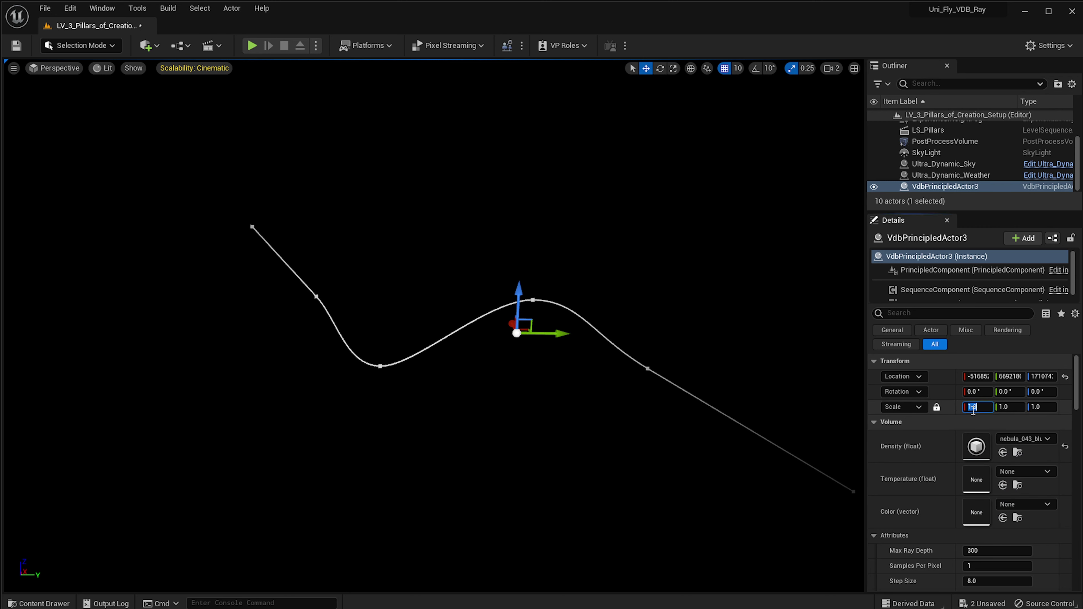
type("100000")
key("Return")
right_click_drag(104, 191, 13, 201)
right_click_drag(362, 200, 497, 270)
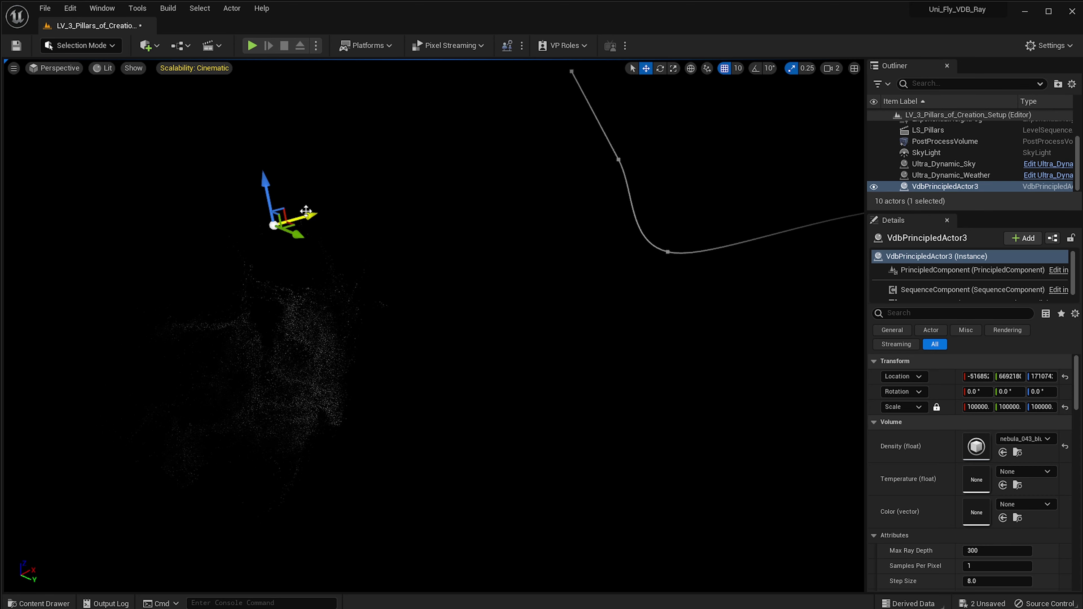
left_click_drag(307, 211, 631, 179)
right_click_drag(628, 191, 650, 264)
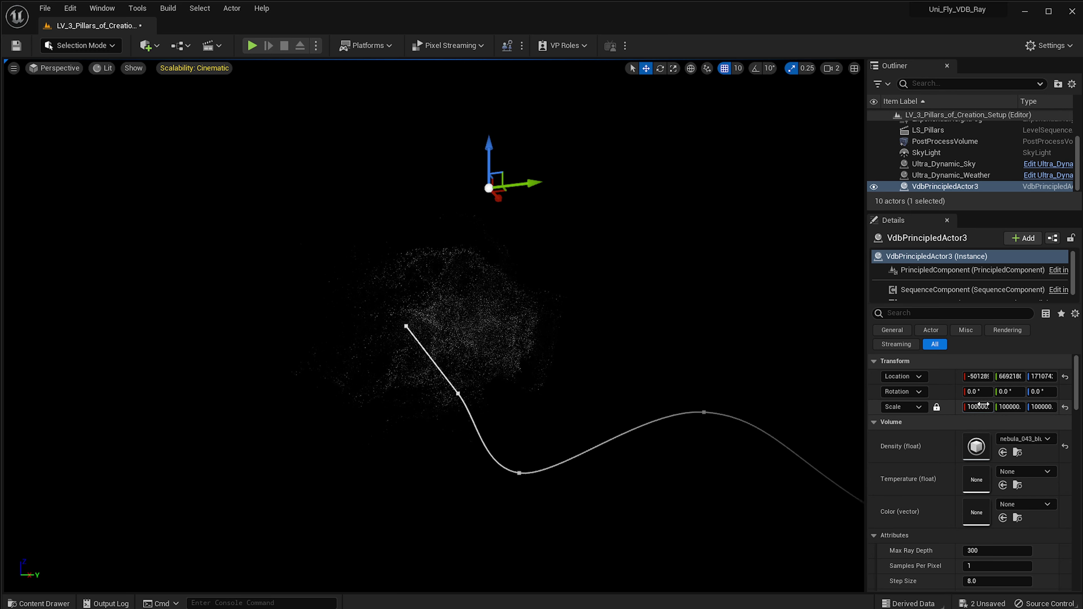
- Set the VDB actor's uniform scale to 1000000
left_click(977, 407)
type("0")
key("Return")
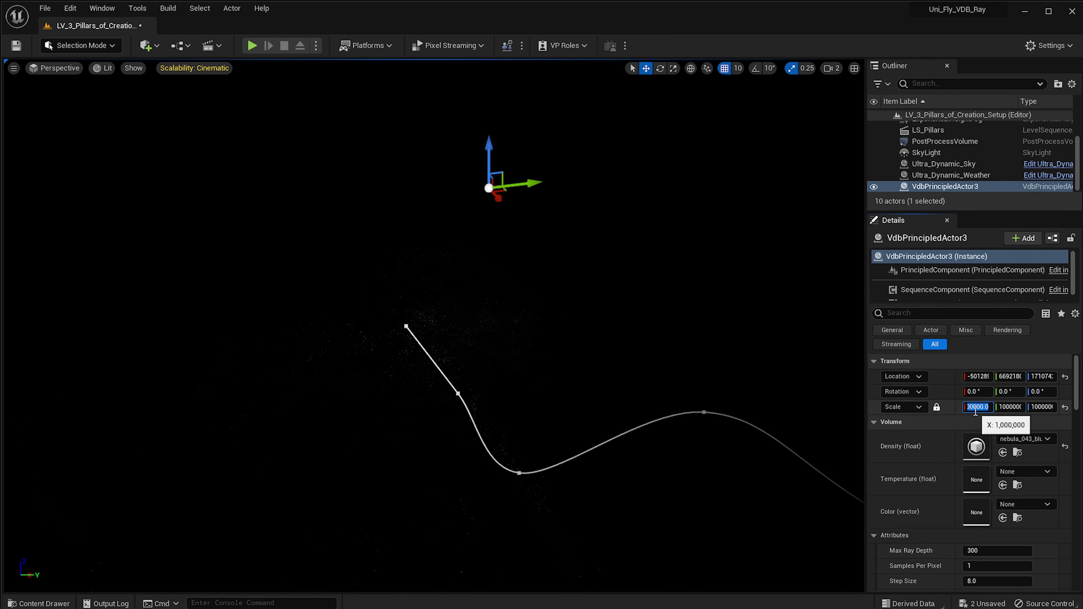
right_click_drag(802, 397, 788, 388)
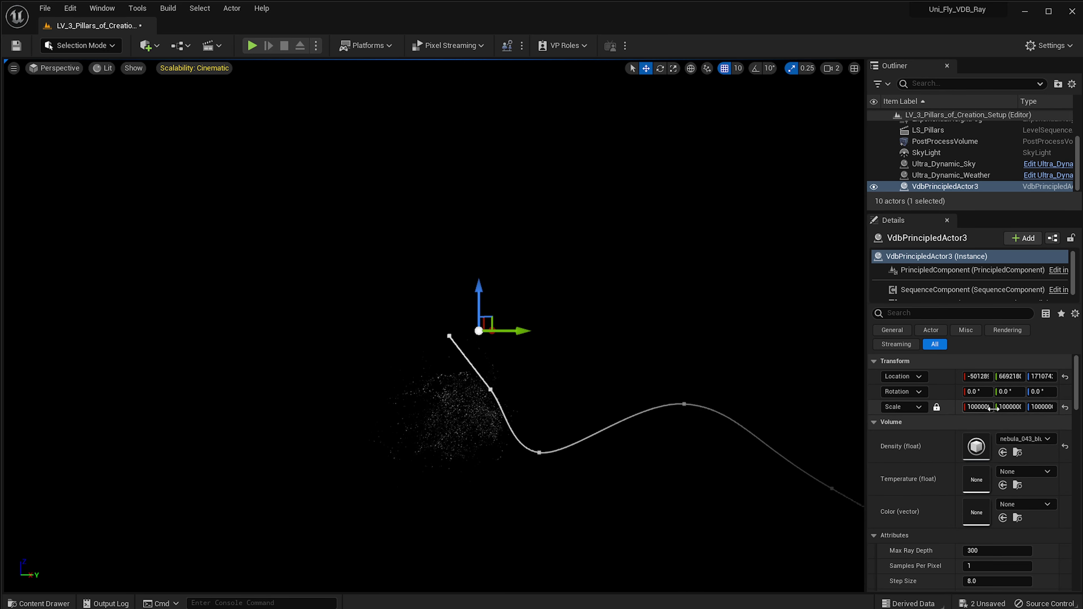
- Increase the VDB principled actor's uniform scale further and view the enlarged nebula in the level
left_click(979, 407)
left_click(979, 408)
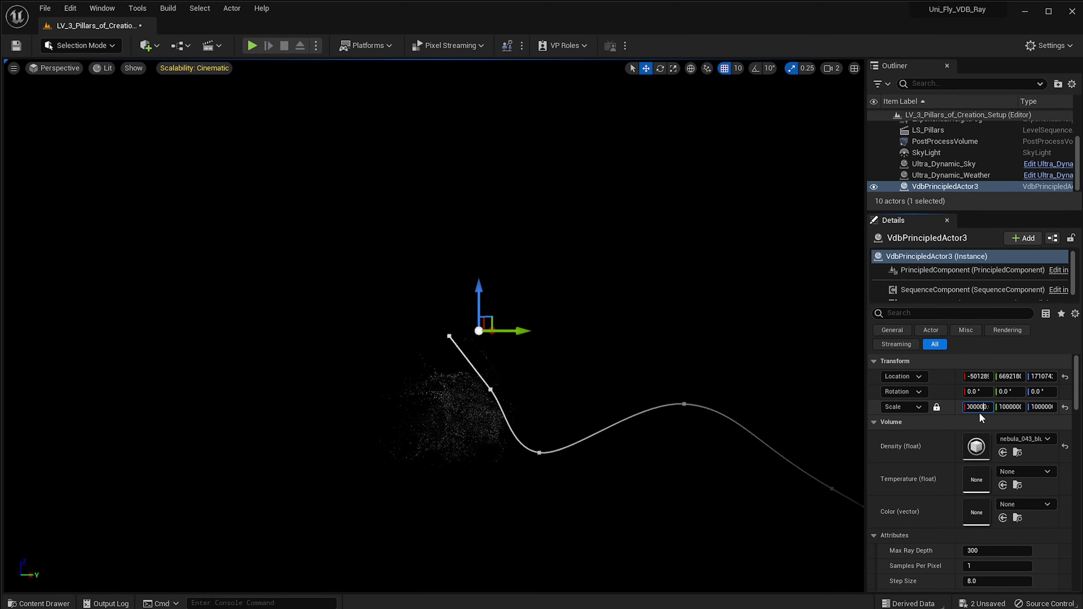
key("ctrl+a")
right_click_drag(597, 333, 593, 367)
right_click_drag(507, 294, 518, 233)
right_click_drag(484, 372, 503, 359)
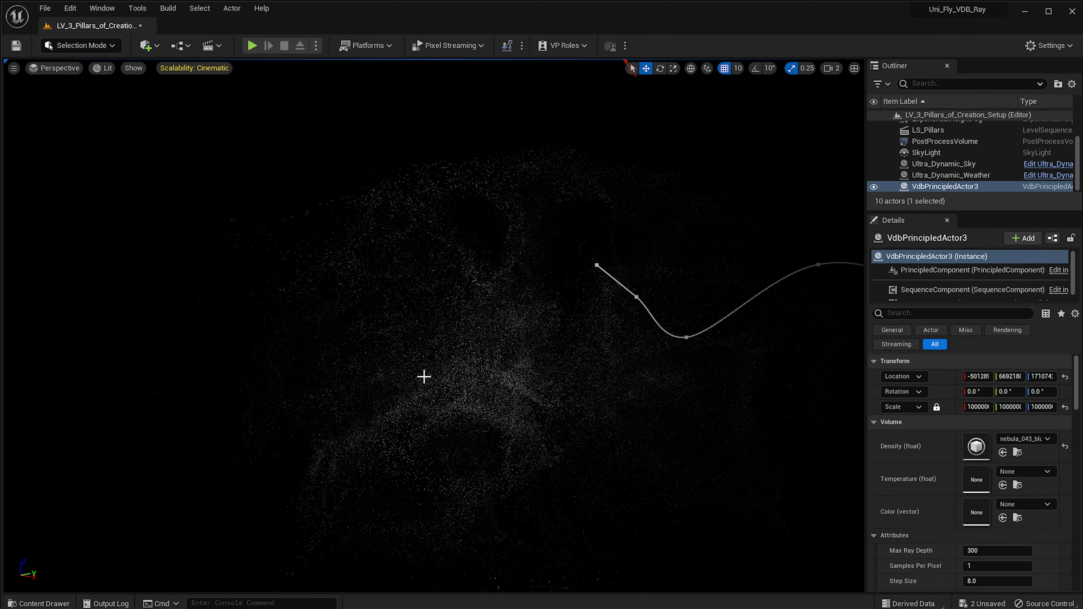
- Set the VDB actor's Samples Per Pixel to 10
scroll(931, 507, "down", 1)
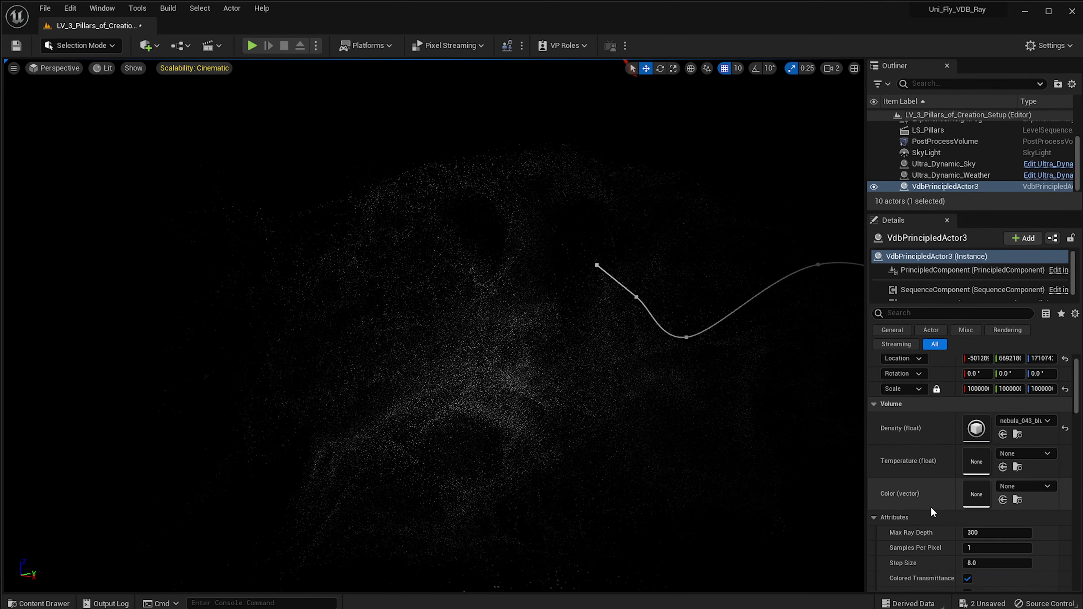
scroll(931, 506, "down", 2)
left_click(994, 511)
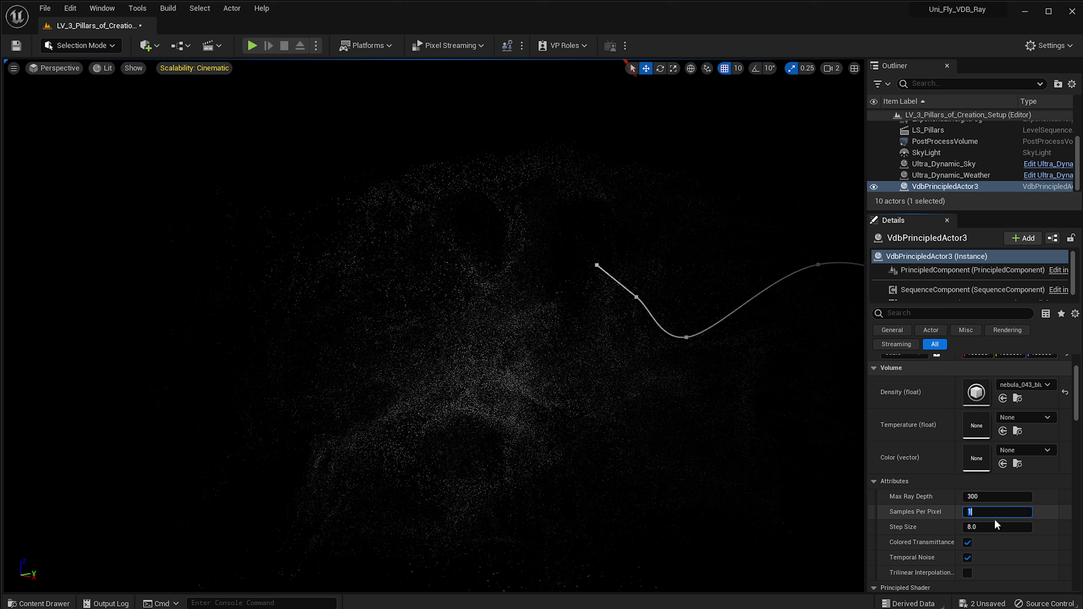
type("10")
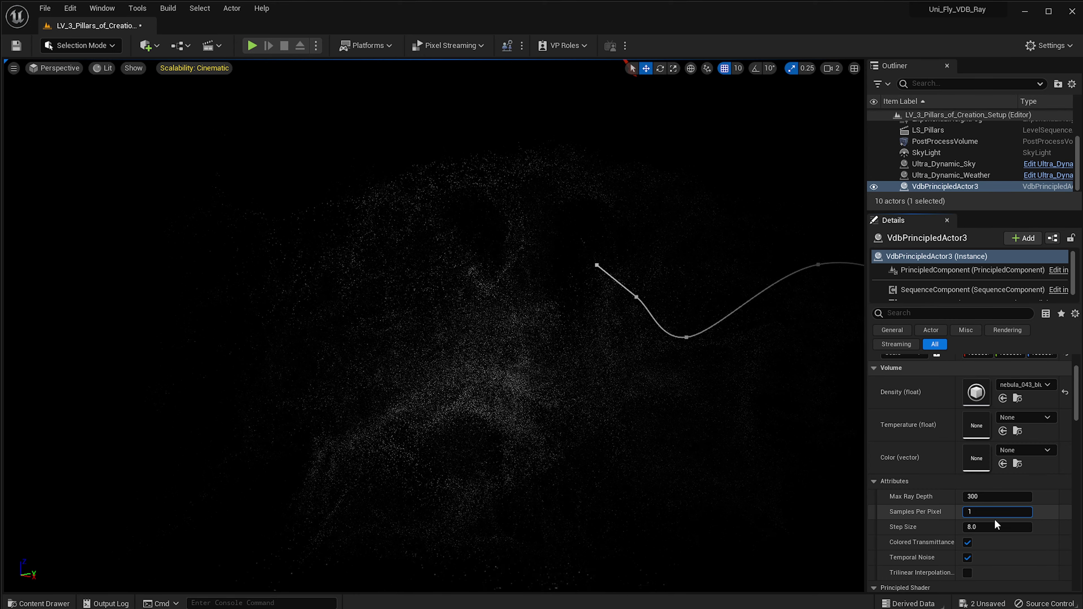
key("Return")
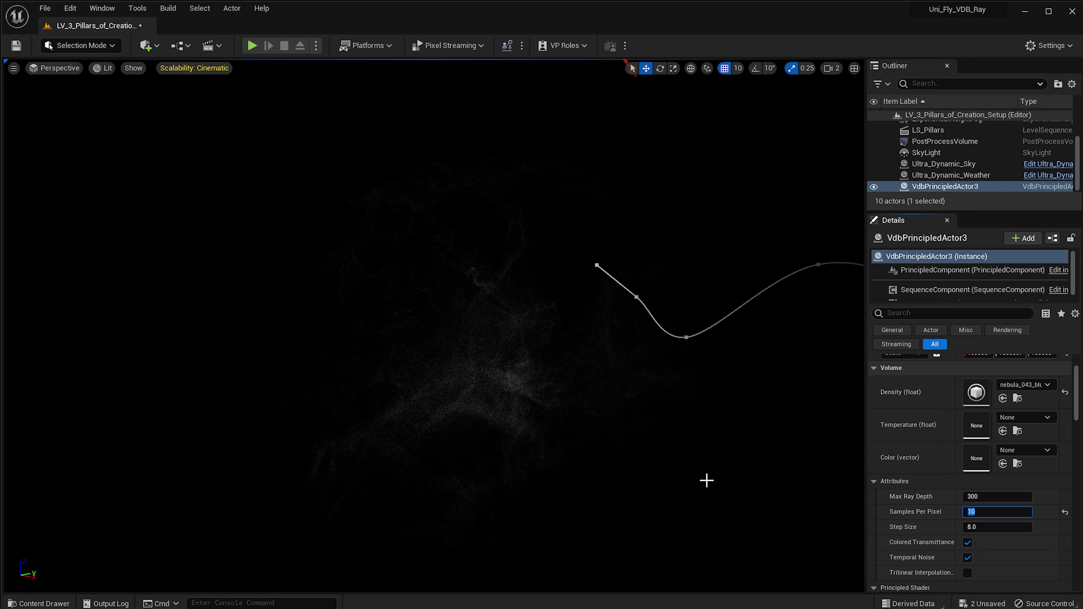
right_click_drag(527, 368, 518, 404)
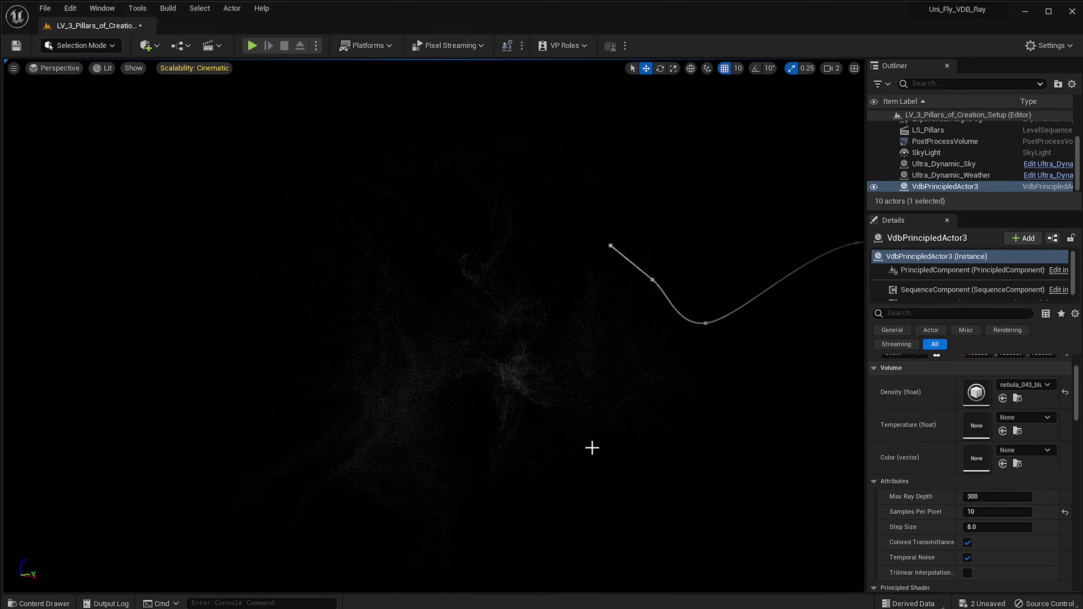
- Turn on the FPS display in the viewport
left_click(13, 68)
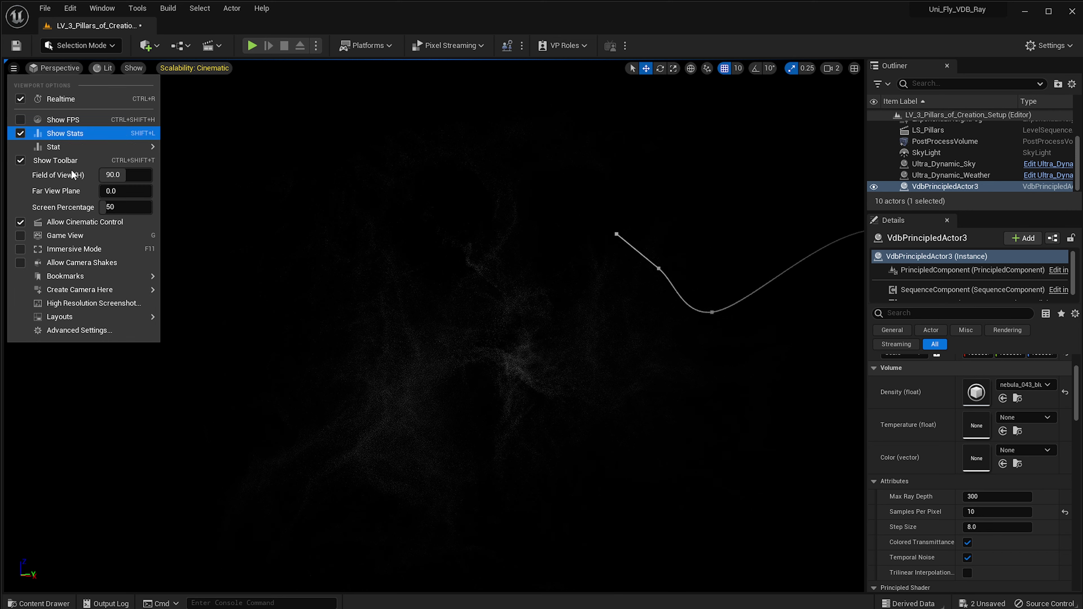
mouse_move(135, 149)
left_click(85, 119)
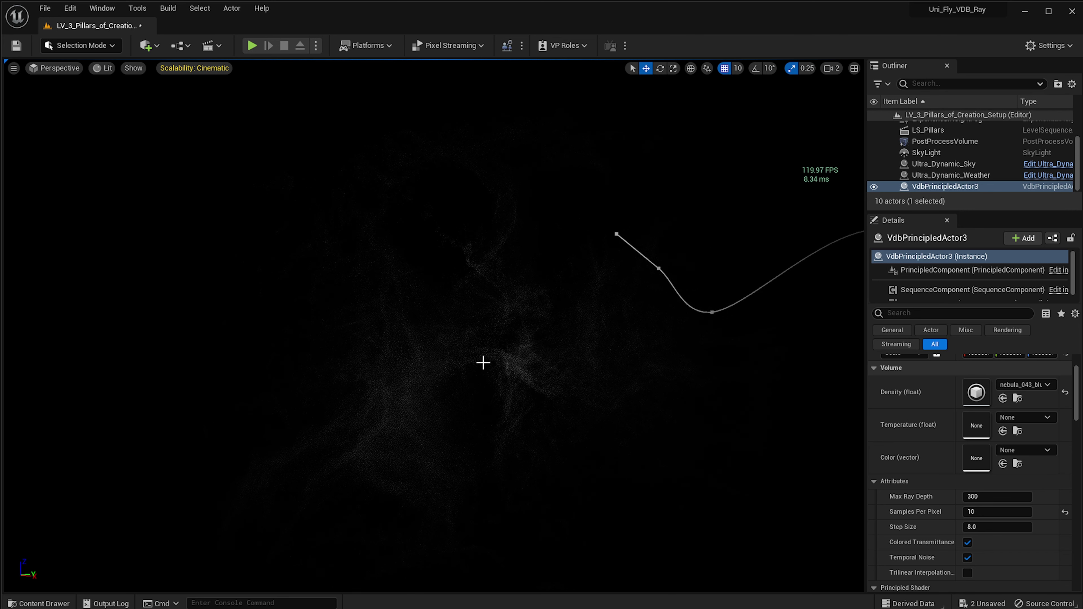
right_click_drag(484, 363, 473, 367)
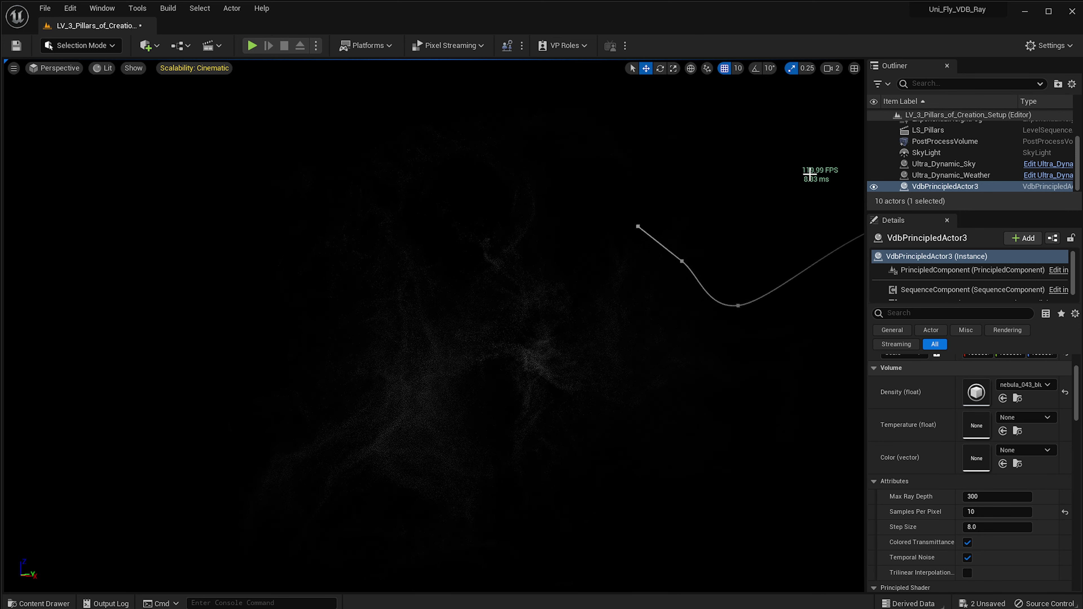
- Set the VDB actor's Samples Per Pixel to 50
left_click(987, 511)
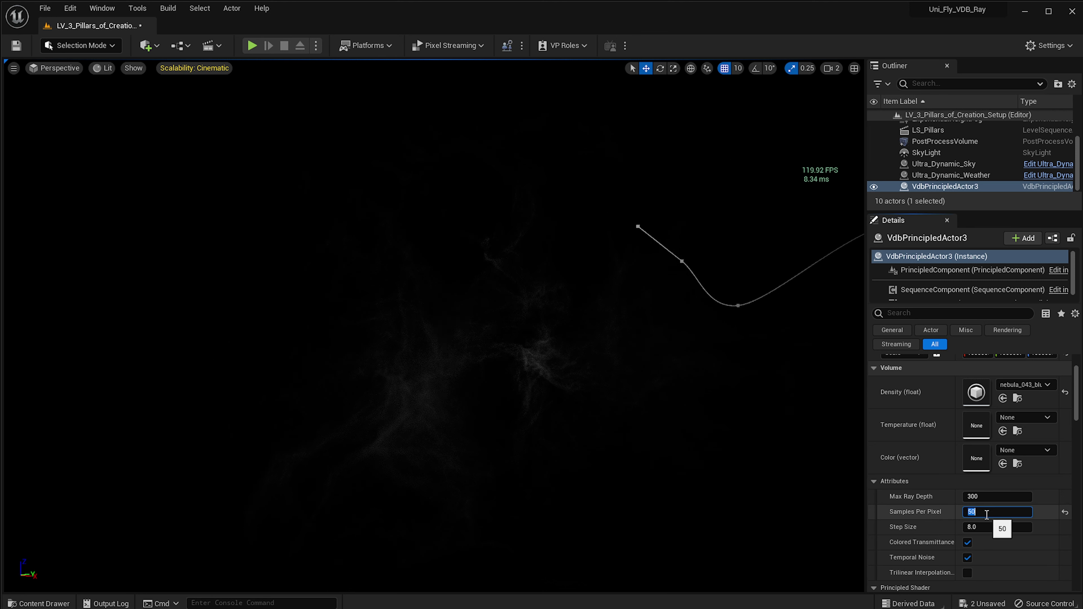
key("Return")
right_click_drag(657, 387, 649, 388)
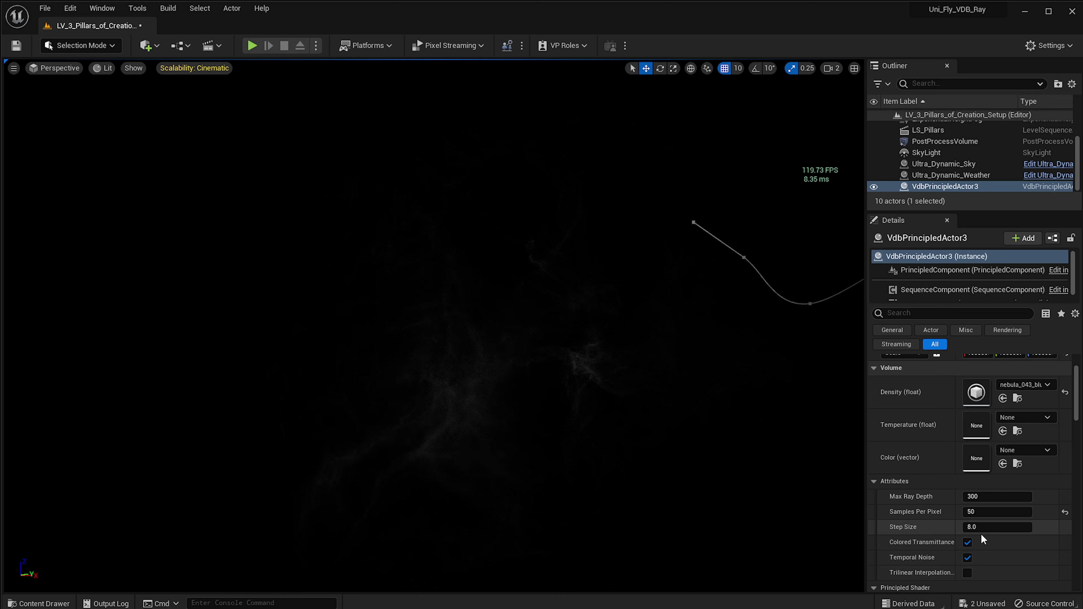
- Set the VDB actor's Samples Per Pixel to 10 and its Step Size to 0.1
left_click(989, 512)
left_click(981, 527)
key("Return")
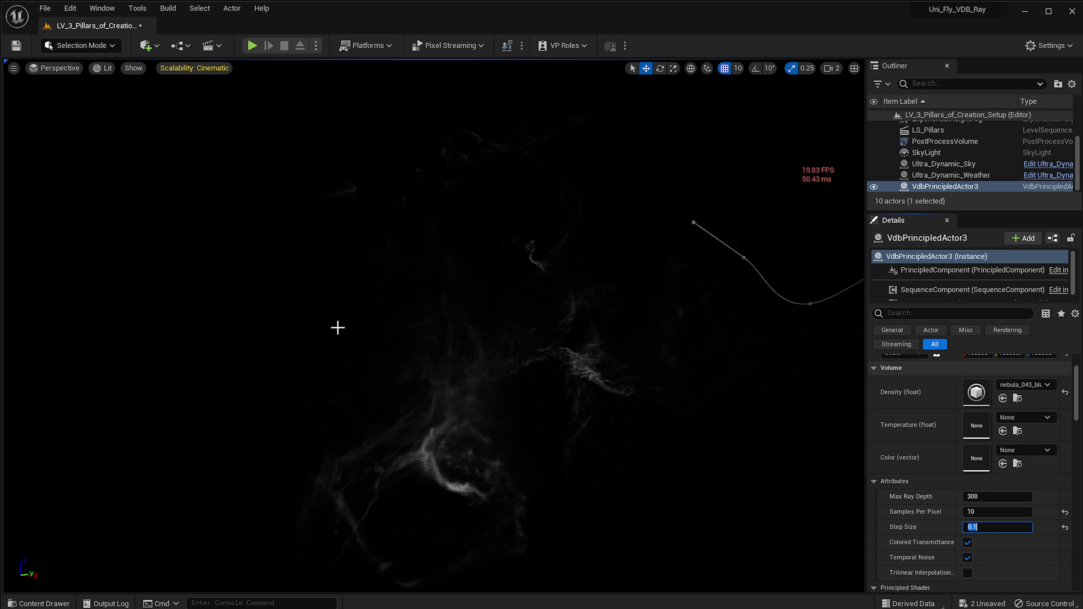
mouse_move(337, 328)
right_mouse_down()
mouse_move(348, 363)
mouse_move(339, 386)
mouse_move(321, 323)
right_mouse_up()
left_click(962, 187)
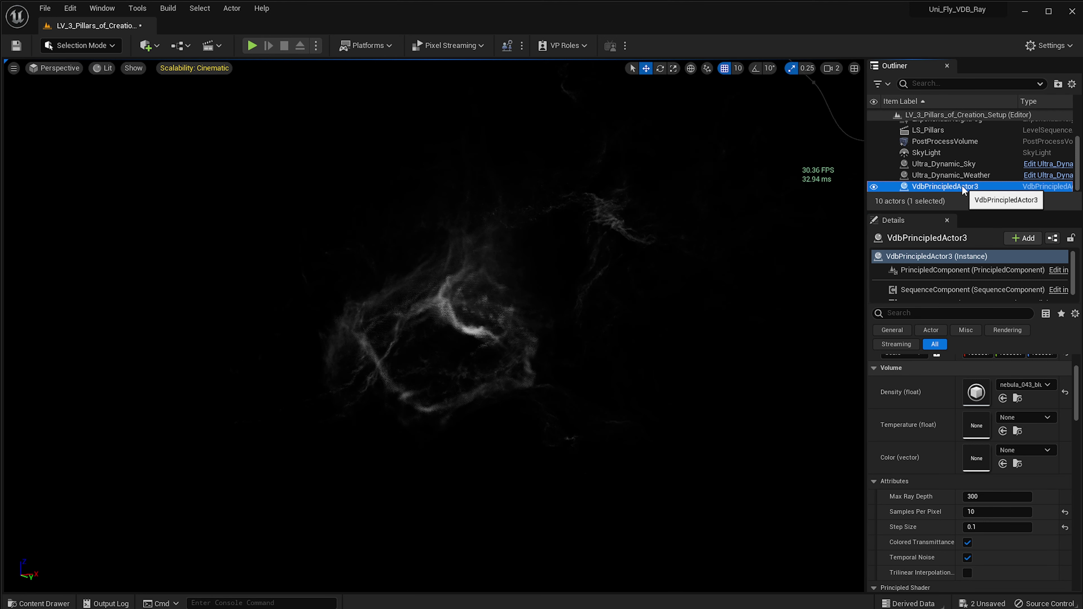
right_click_drag(668, 317, 622, 374)
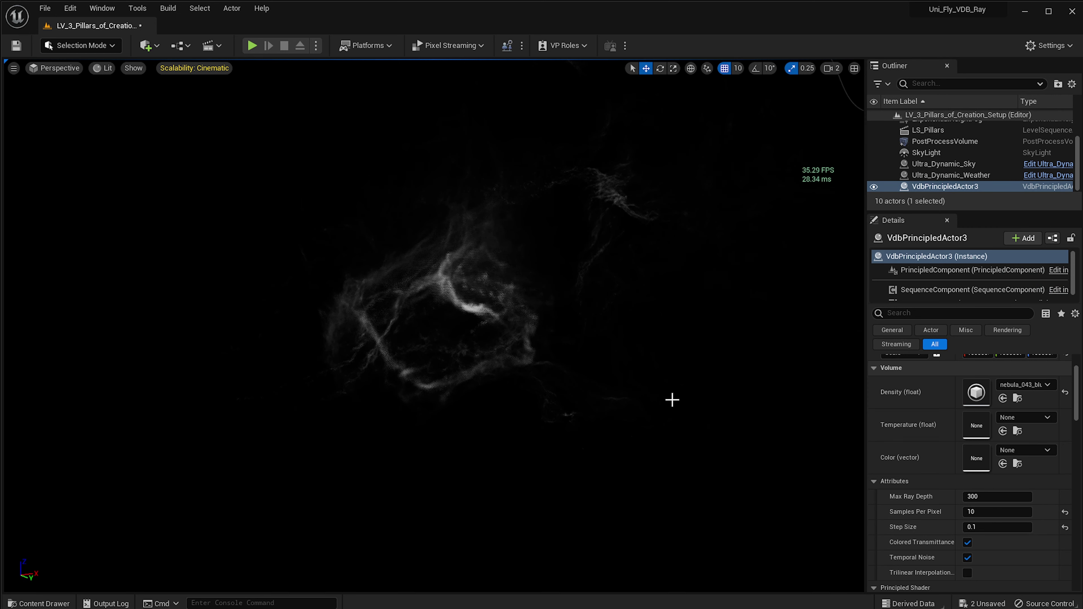
- Switch the VDB actor's Colored Transmittance off and back on to compare the rendering
scroll(1008, 537, "down", 1)
scroll(1008, 537, "down", 2)
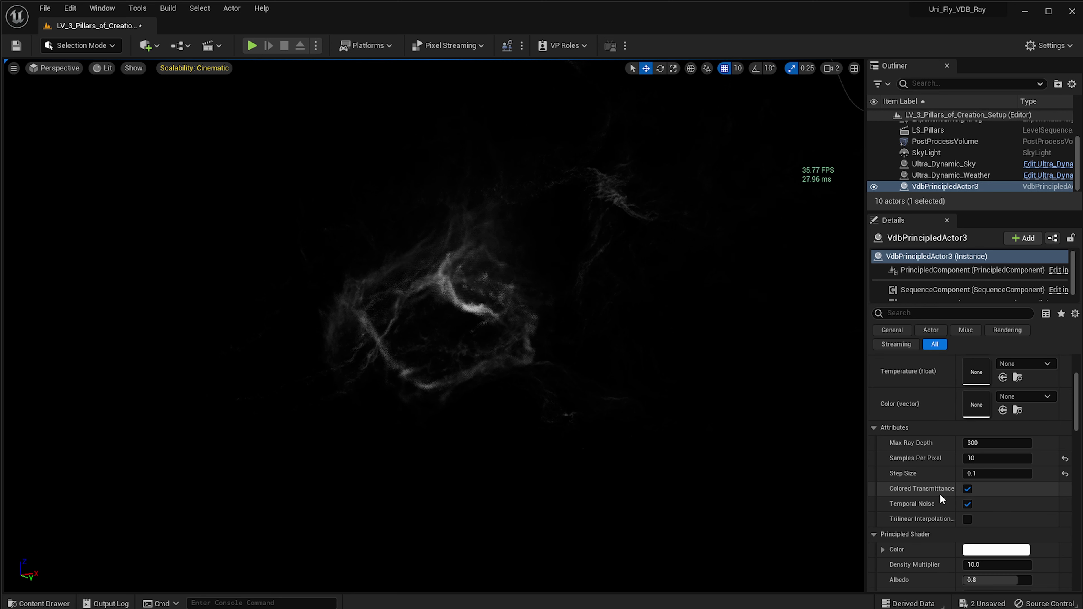
left_click(966, 489)
left_click(966, 490)
scroll(923, 401, "up", 2)
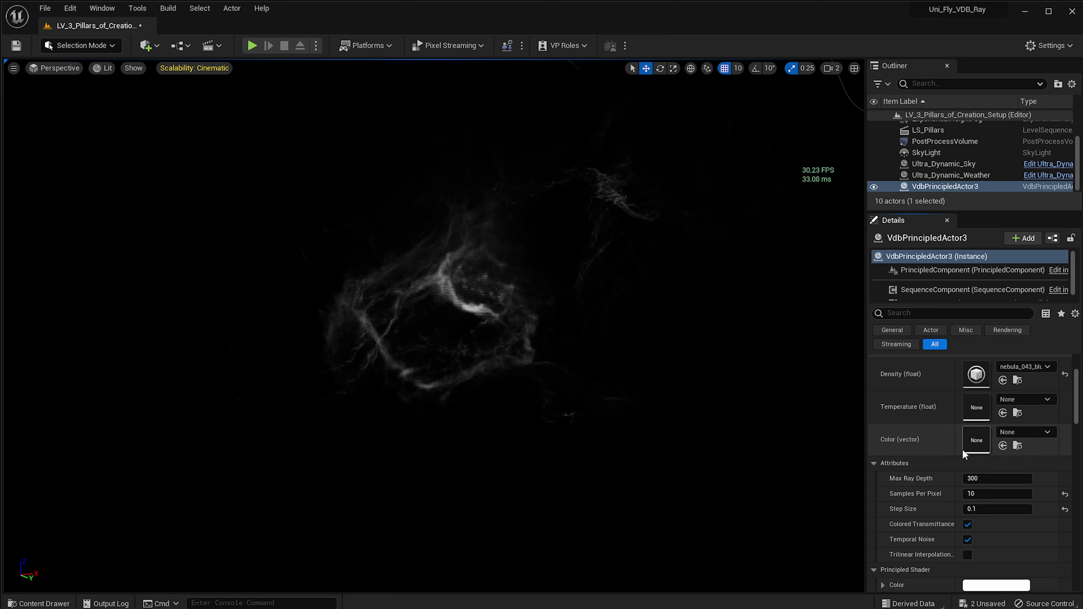
scroll(979, 455, "down", 1)
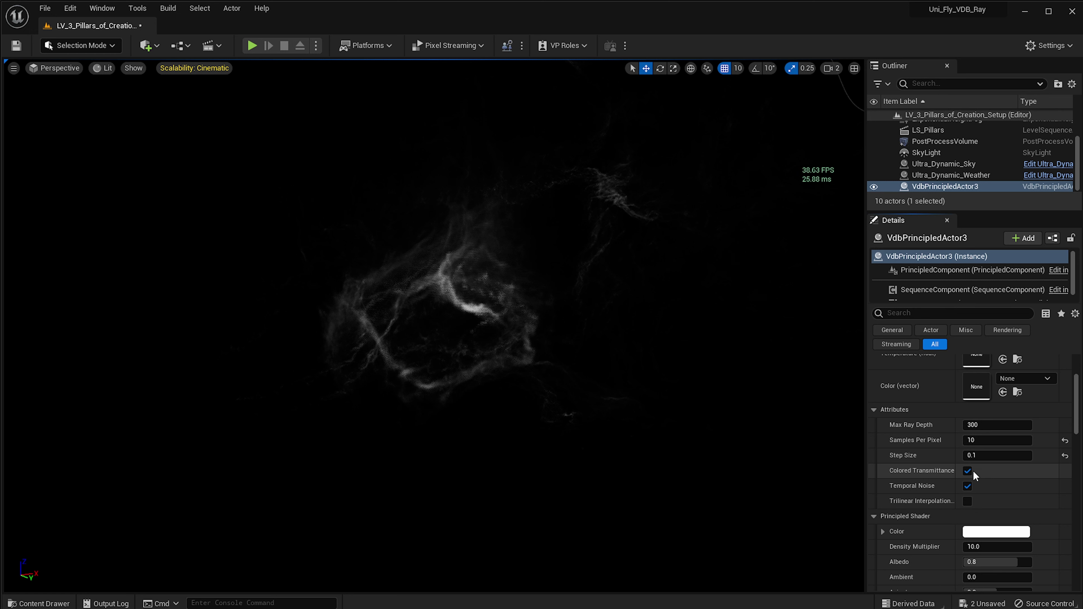
scroll(971, 473, "down", 2)
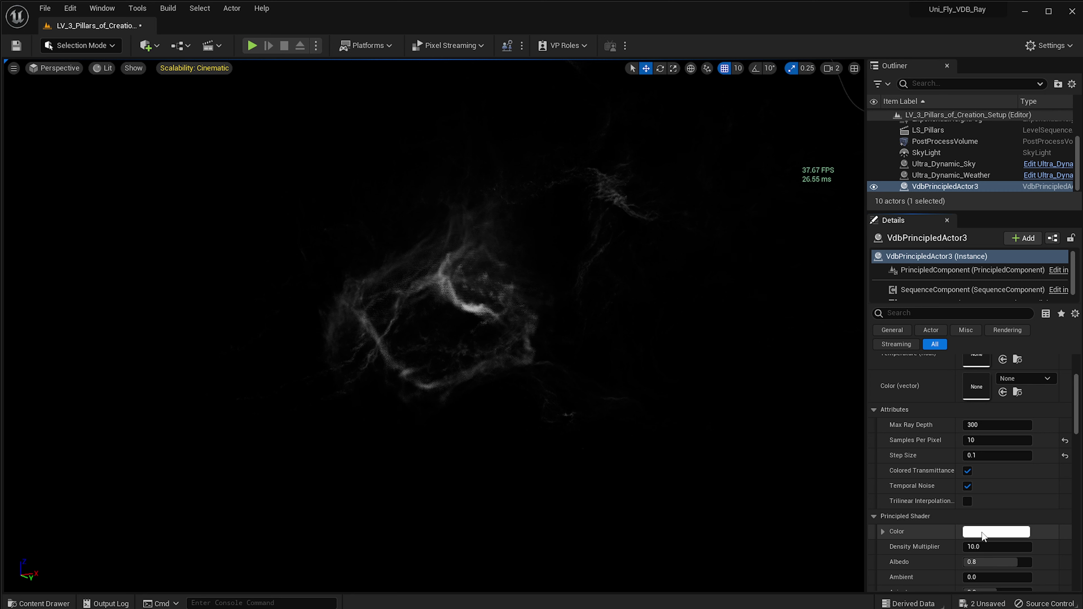
- Enable Trilinear Interpolation for the VDB actor and look at the nebula up close
left_click(967, 485)
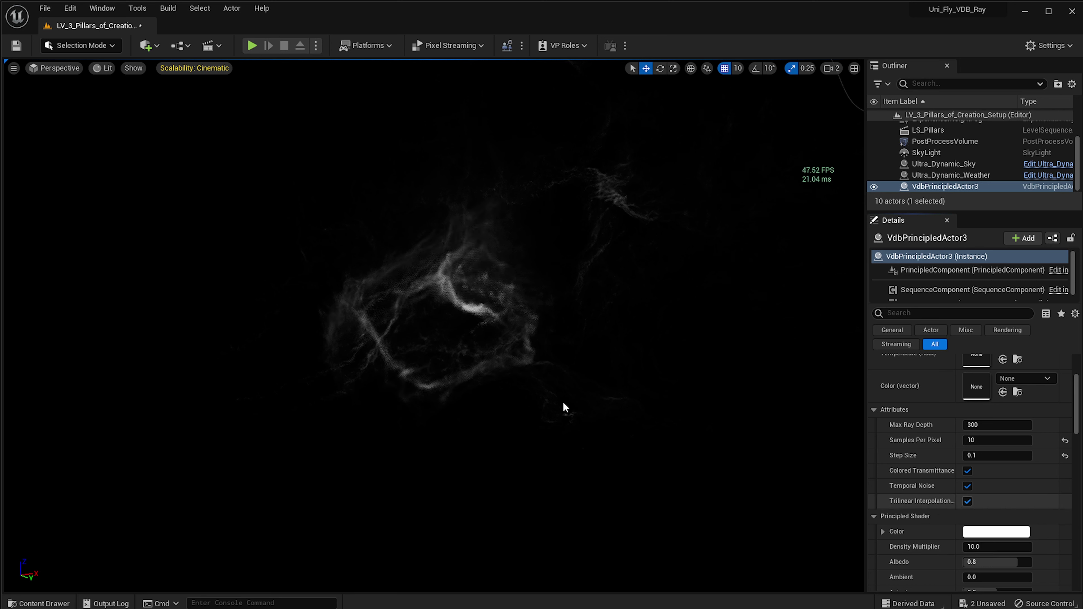
right_click_drag(480, 275, 468, 251)
key("w")
key("s")
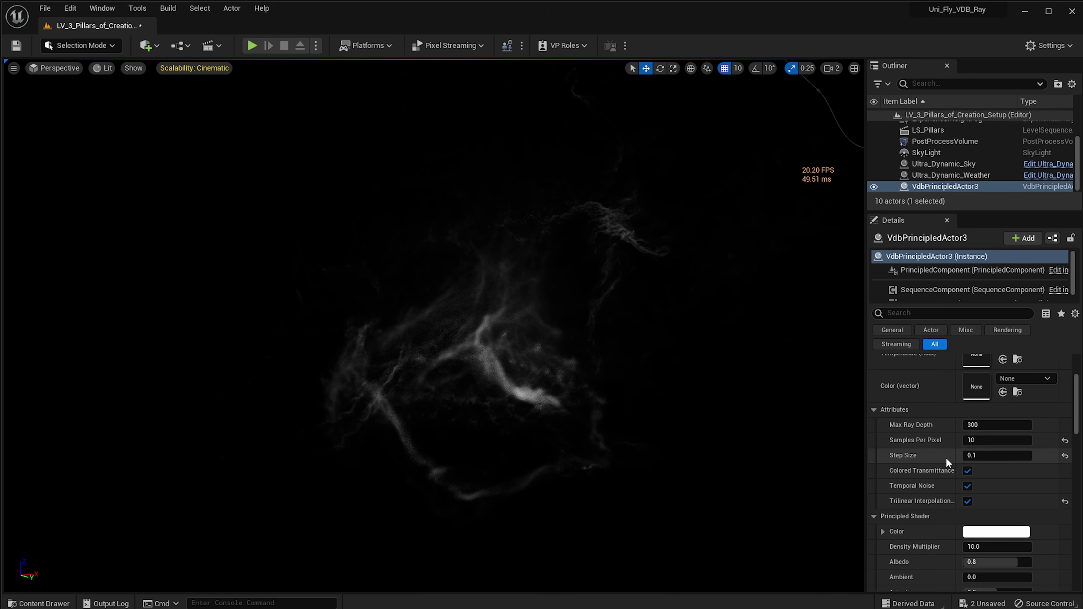
- Set the principled shader's Density Multiplier to 1000 and frame the VDB actor
scroll(930, 463, "down", 3)
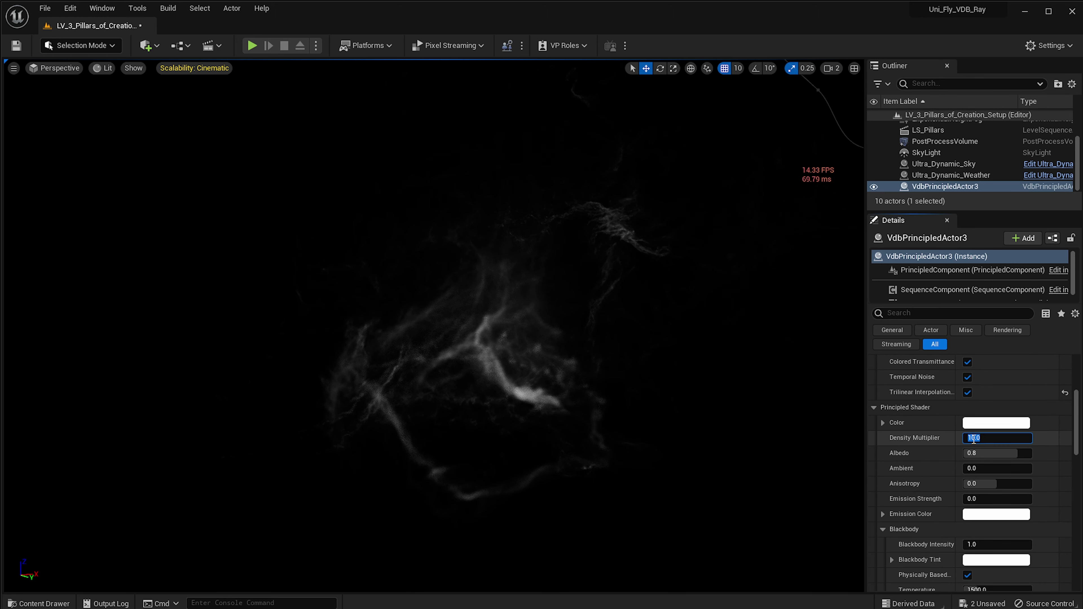
key("Return")
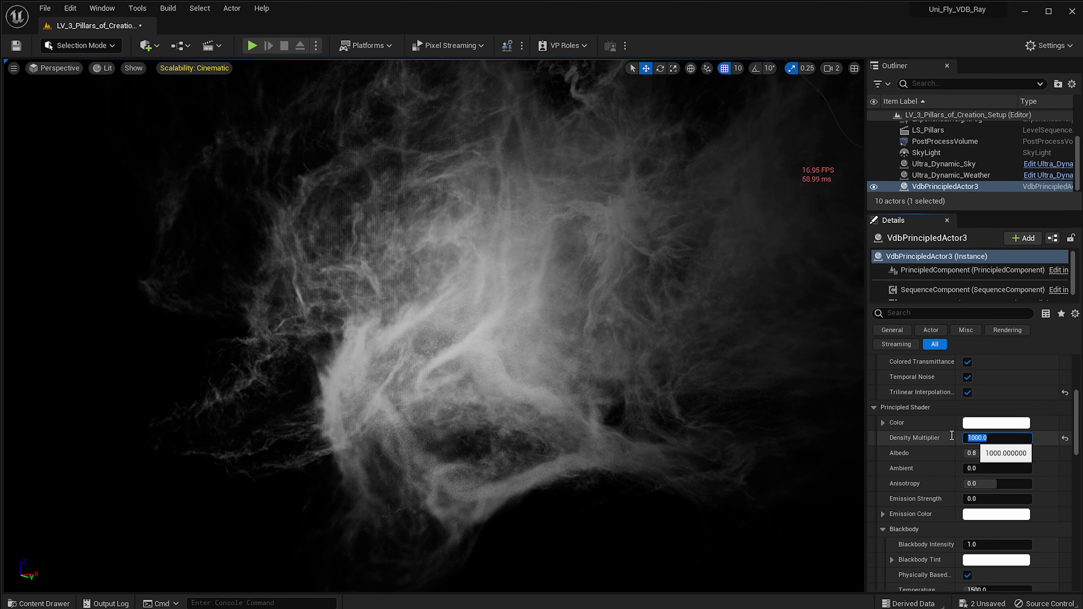
key("f")
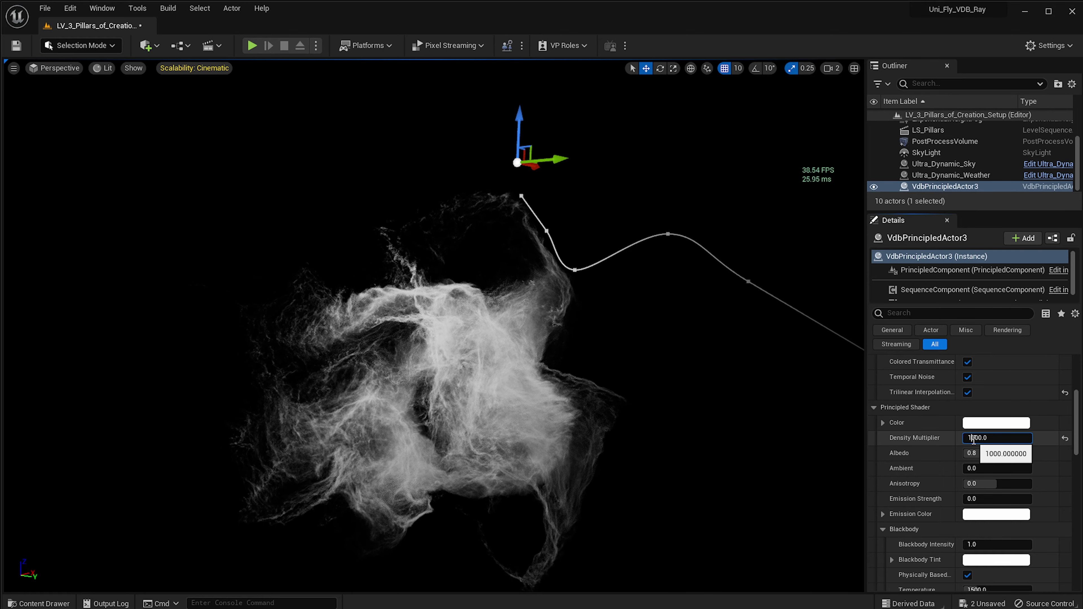
- Raise the Density Multiplier to 10000 and view the nebula from several sides
type("0")
key("Return")
right_click_drag(725, 427, 721, 503)
key("w")
left_click_drag(554, 341, 456, 341, "alt")
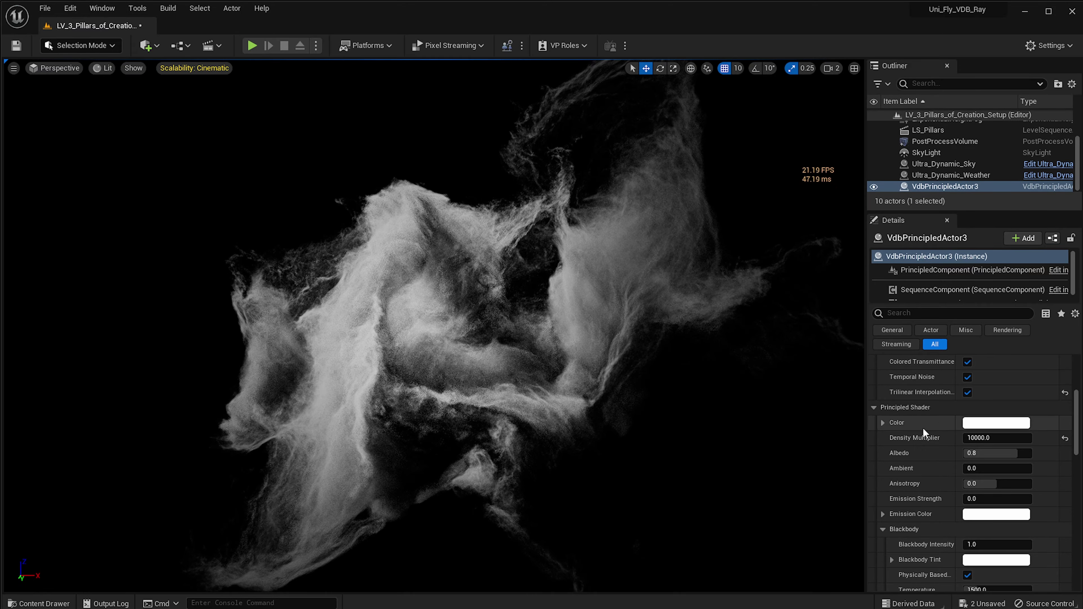
left_click_drag(602, 370, 716, 367, "alt")
right_click_drag(627, 363, 554, 362)
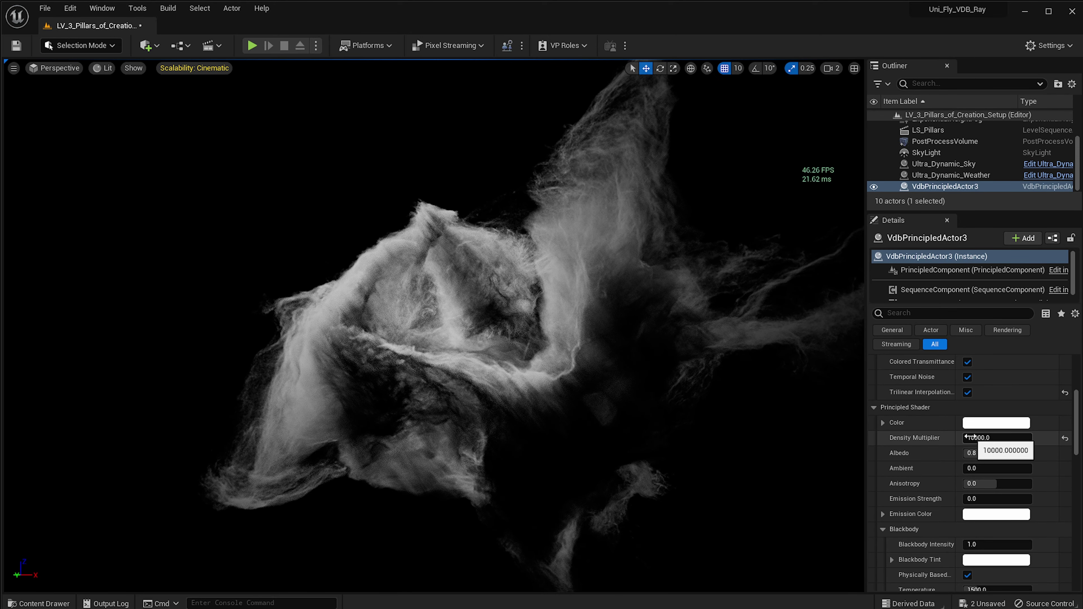
- Try a Density Multiplier of 100000 and return it to 10000
left_click(974, 439)
type("100000")
key("Return")
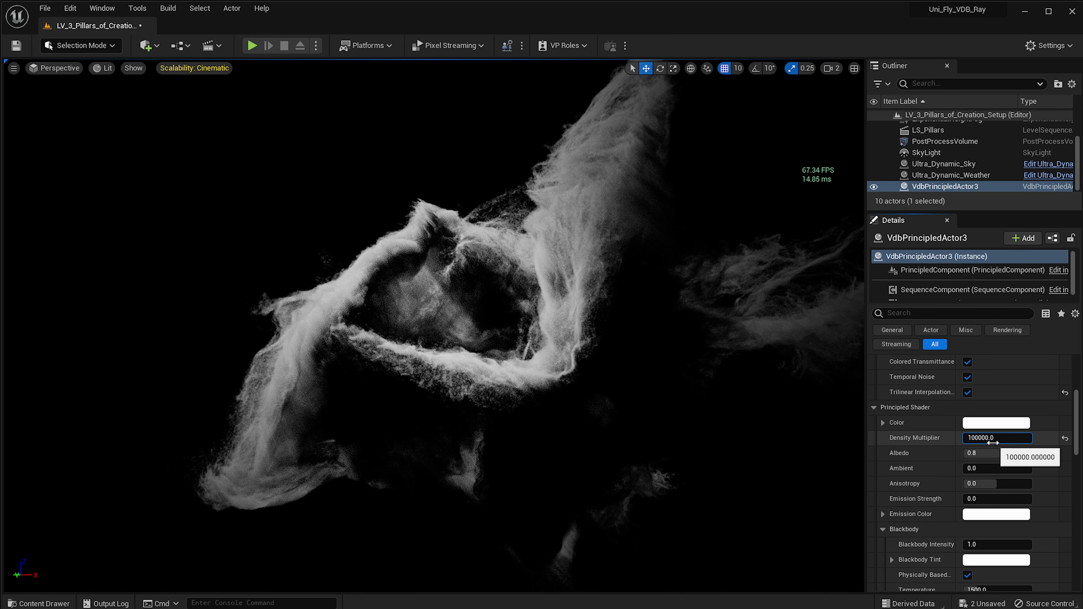
key("BackSpace")
key("Return")
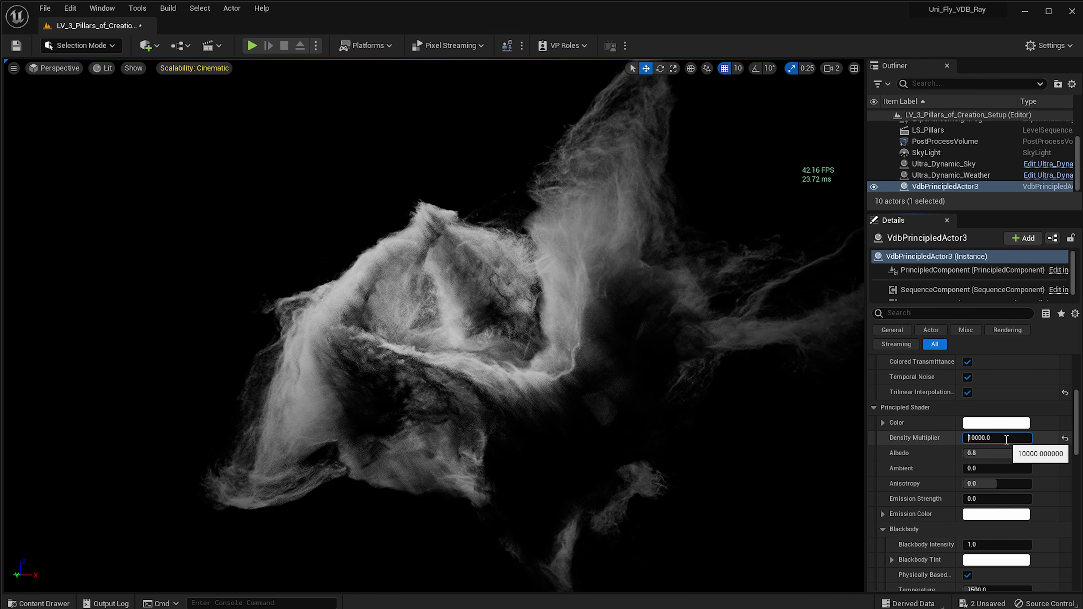
- Set the Density Multiplier to 100000 and fly through the nebula to inspect its denser look
type("100000")
key("Return")
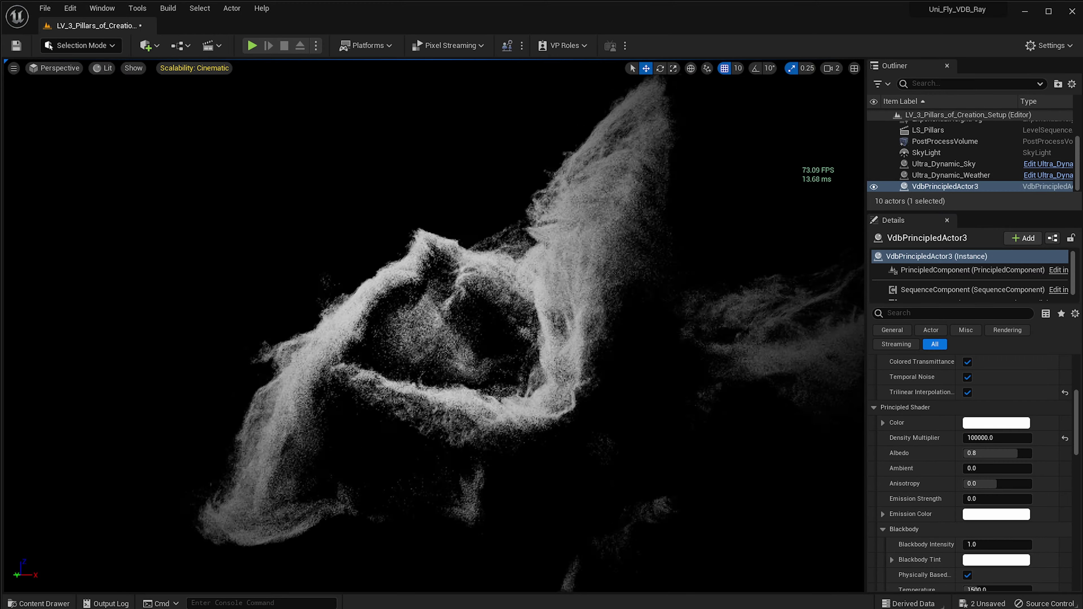
right_click_drag(434, 326, 538, 365)
key("w")
key("s")
key("w")
key("s")
key("w")
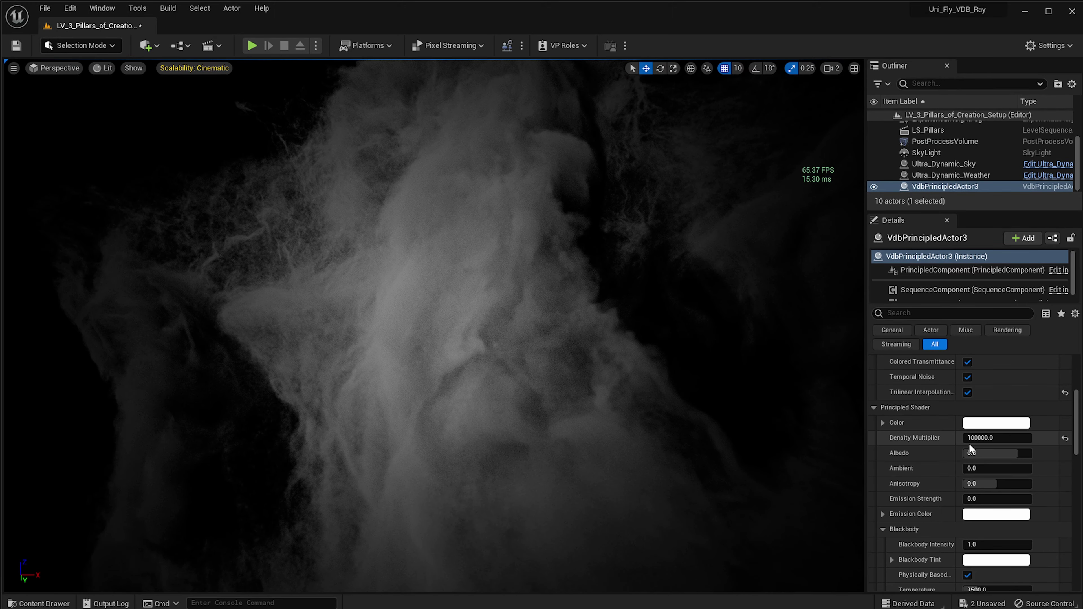
- Restore the Density Multiplier to 10000 and orbit the nebula to a wider view
left_click(980, 440)
key("BackSpace")
key("Return")
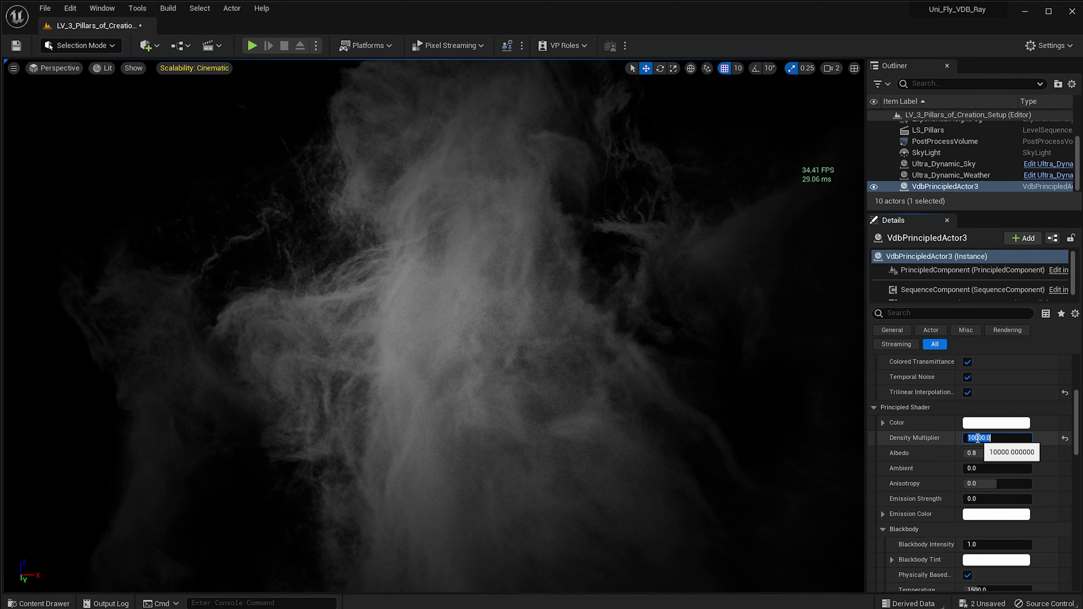
right_click_drag(797, 416, 797, 415, "alt")
left_click_drag(671, 421, 671, 421, "alt")
right_click_drag(653, 232, 653, 232, "alt")
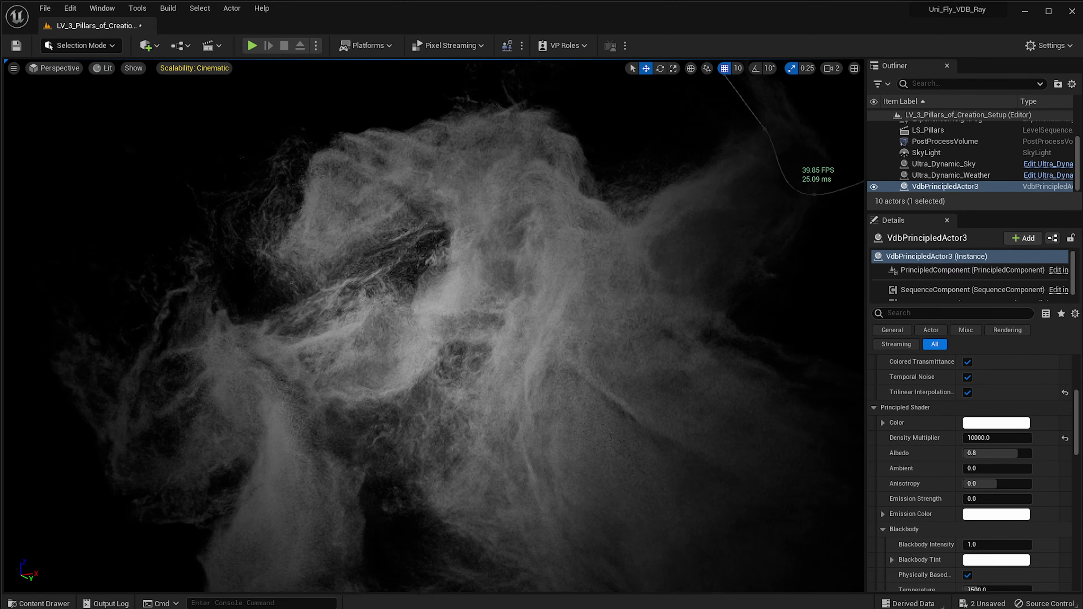
left_click_drag(653, 232, 653, 232, "alt")
right_click_drag(512, 288, 513, 288, "alt")
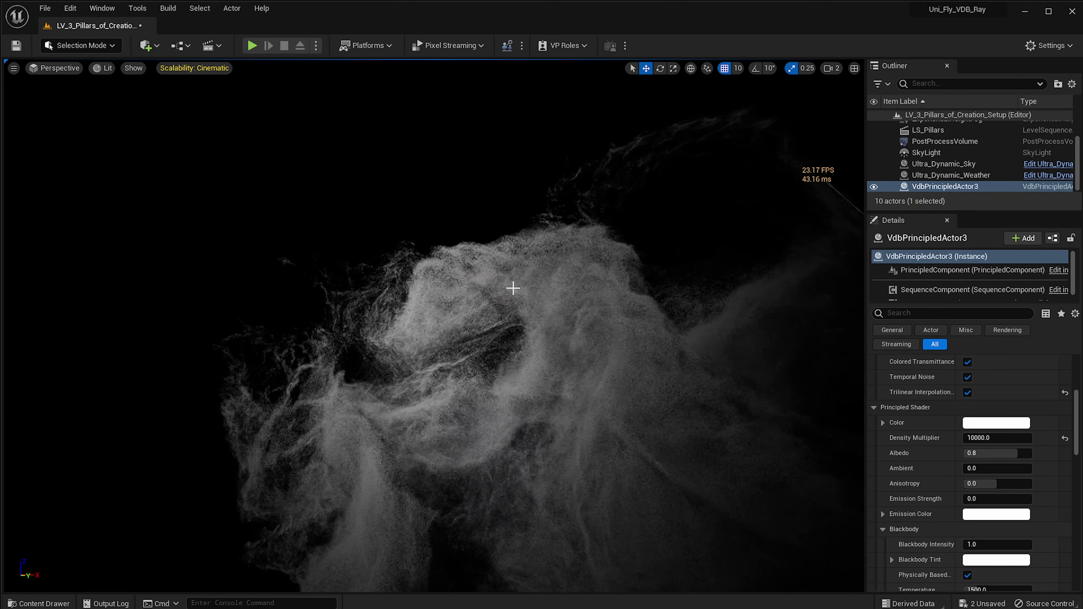
left_click_drag(512, 288, 513, 288, "alt")
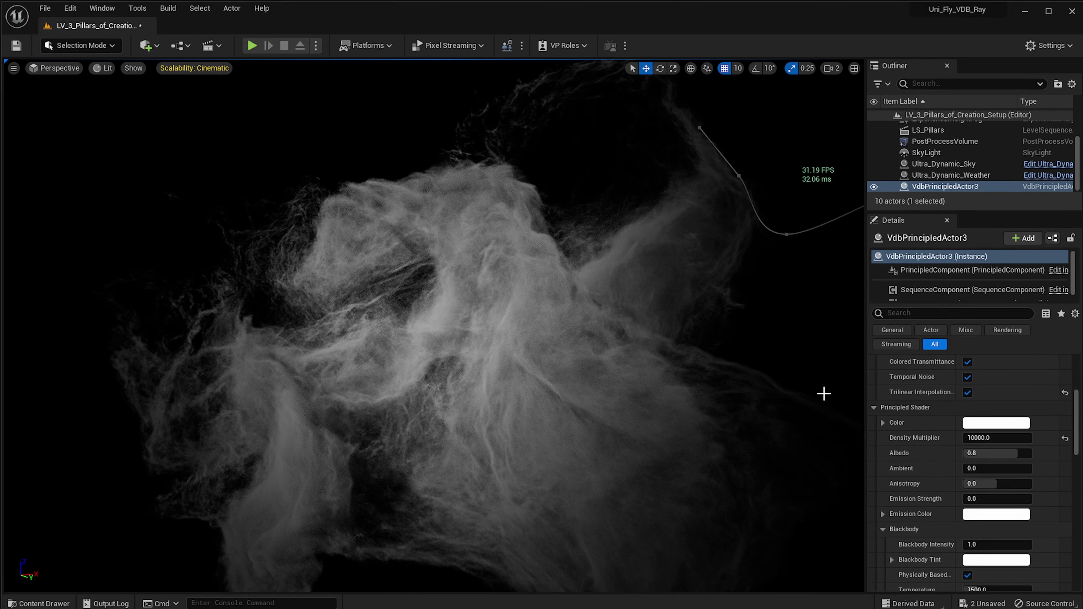
- Tint the VDB actor's principled shader Color light blue and view the nebula from another side
left_click(981, 423)
left_click_drag(1043, 511, 1020, 496)
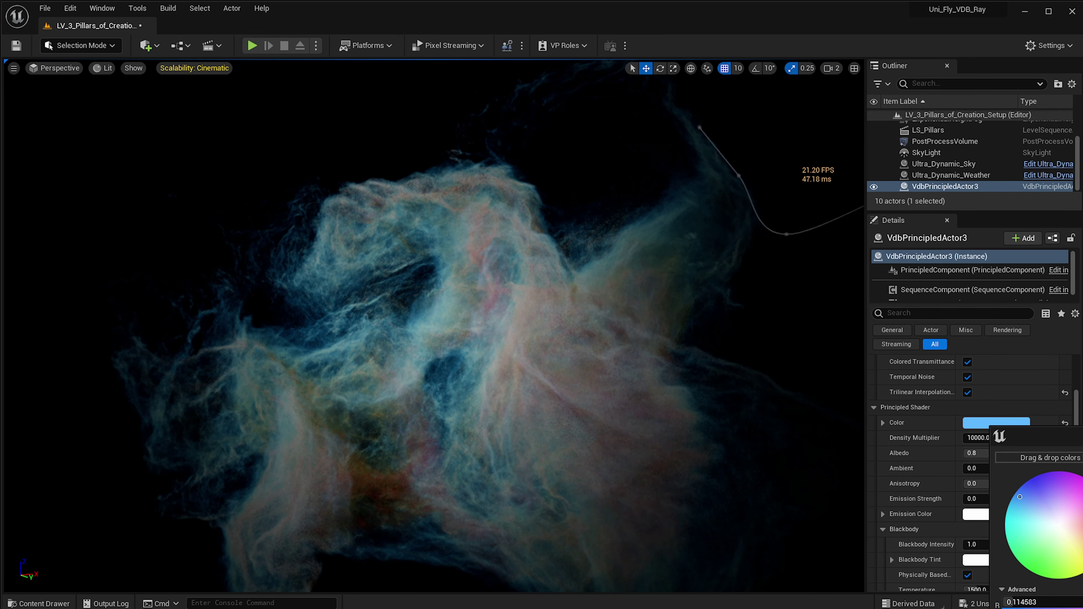
key("Return")
left_click_drag(434, 326, 376, 320, "alt")
scroll(434, 326, "up", 5)
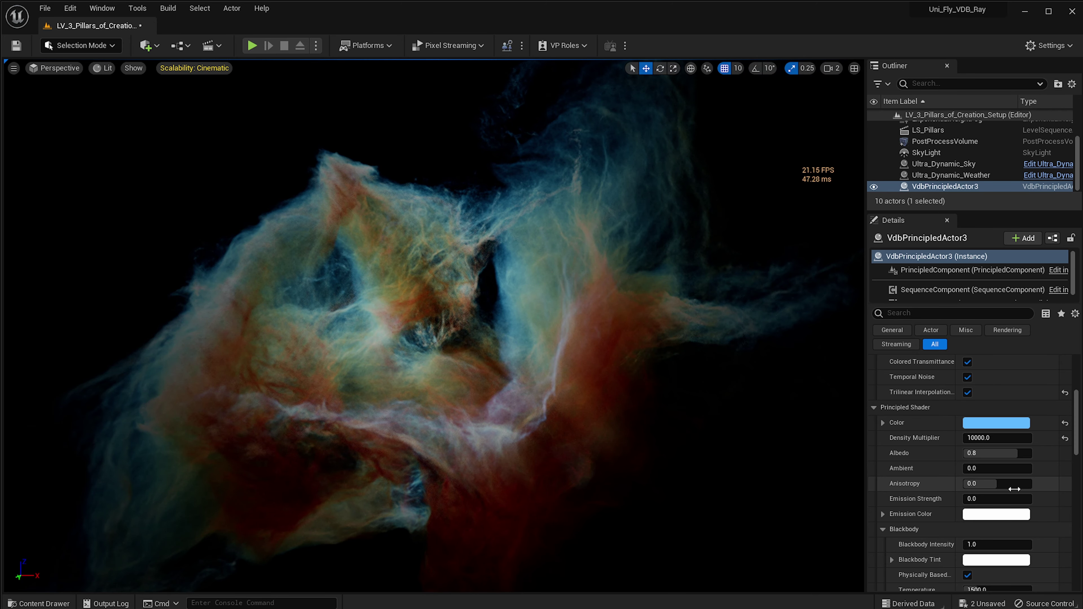
- Turn off Colored Transmittance and set the Emission Strength to 1
left_click(967, 362)
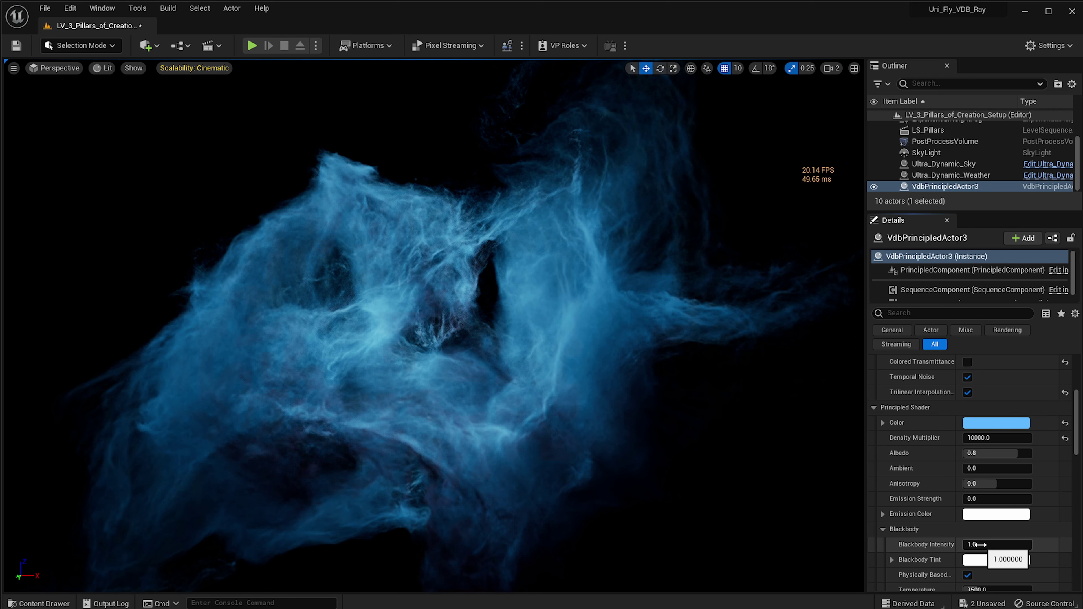
left_click(996, 500)
type("1")
key("Return")
type("+")
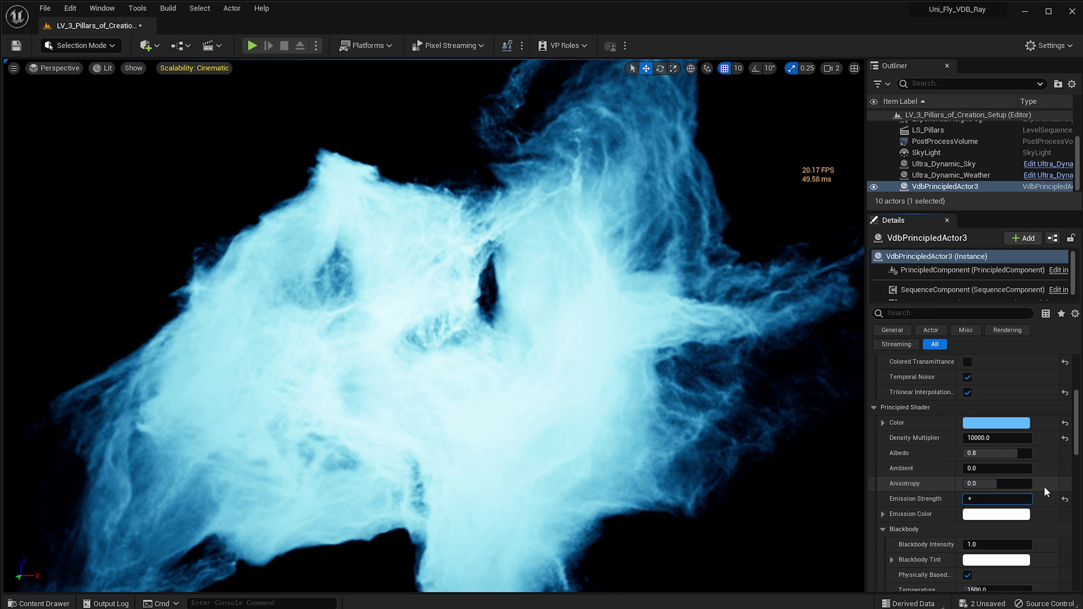
key("BackSpace")
type("1")
key("Return")
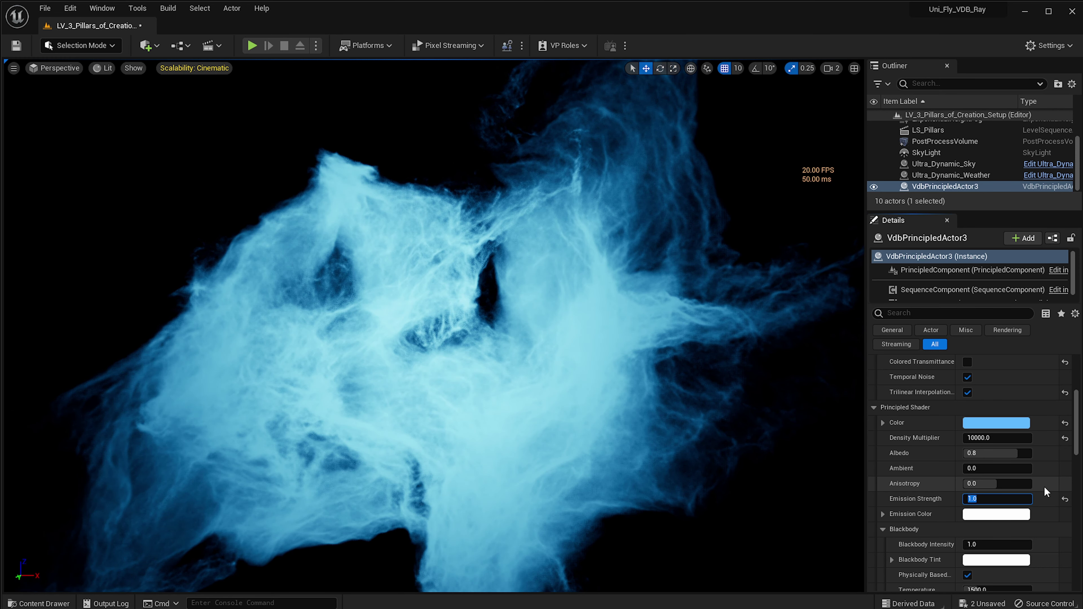
- Change the Emission Color to pink and look over the glowing nebula
left_click(1024, 516)
left_click(1082, 563)
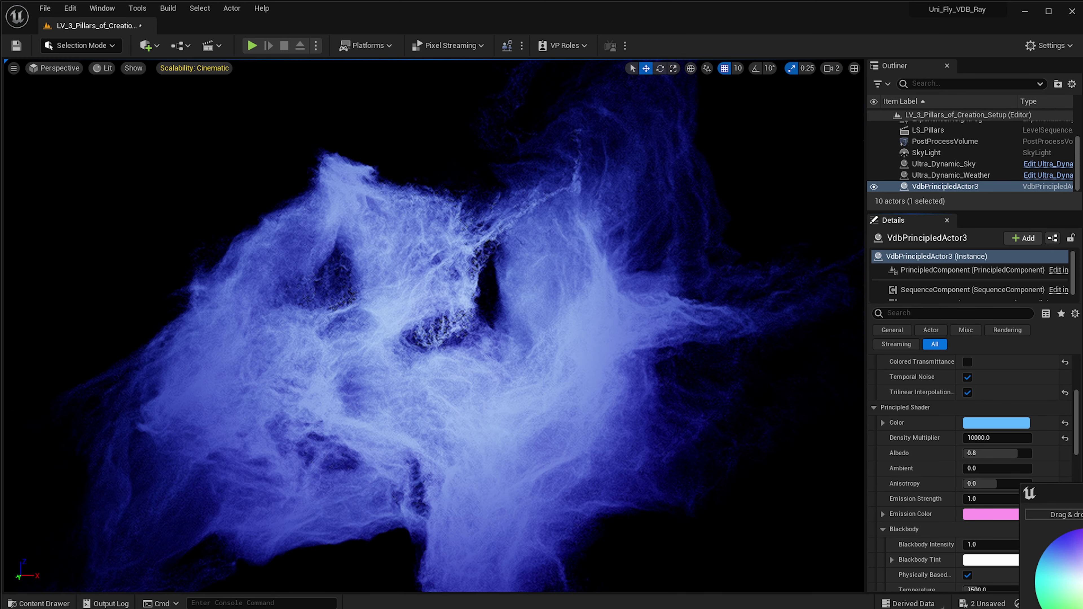
key("Return")
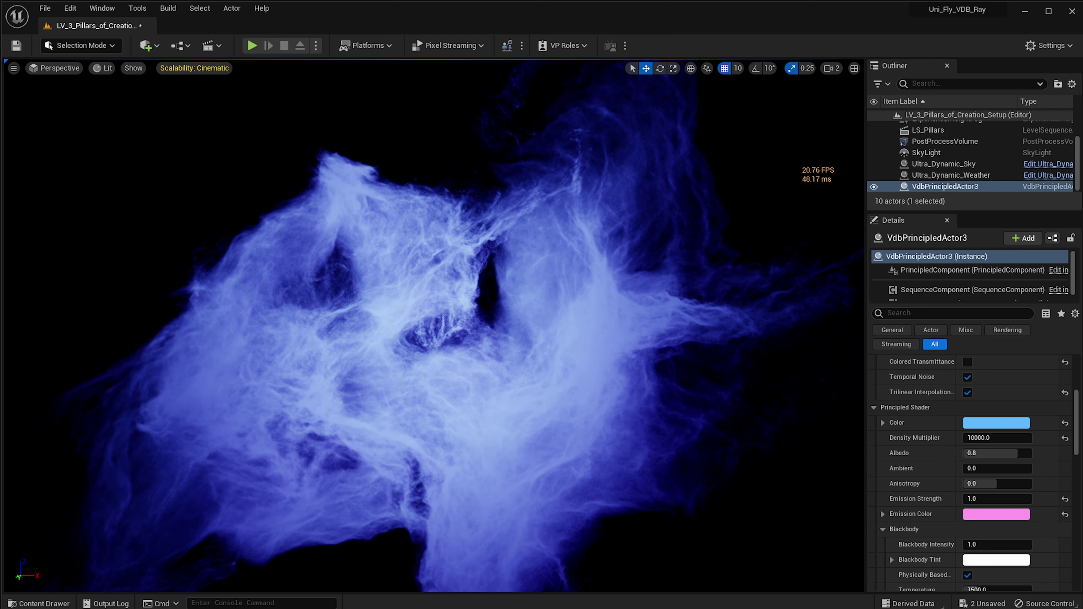
right_click_drag(648, 181, 618, 205)
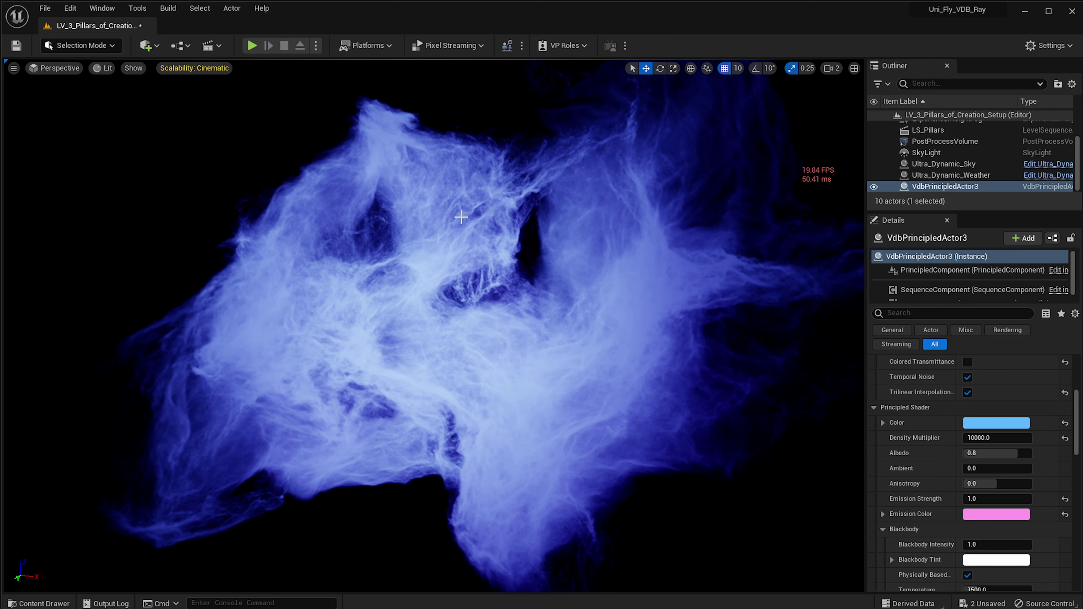
- Re-enable Colored Transmittance and darken the Emission Color to a muted purple, viewing the nebula from other sides
left_click(967, 362)
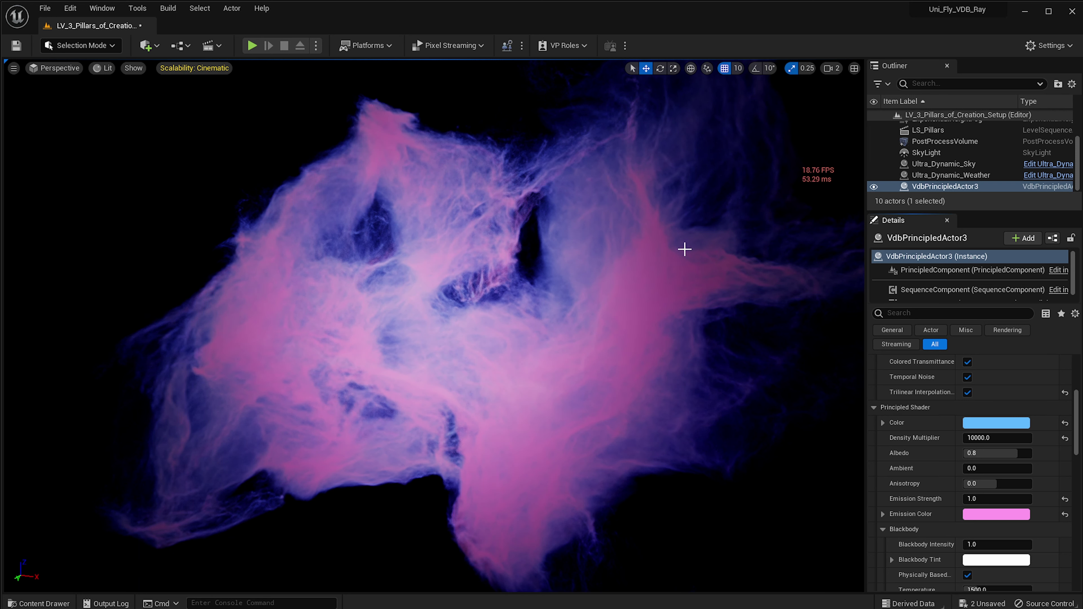
right_click_drag(515, 533, 491, 528)
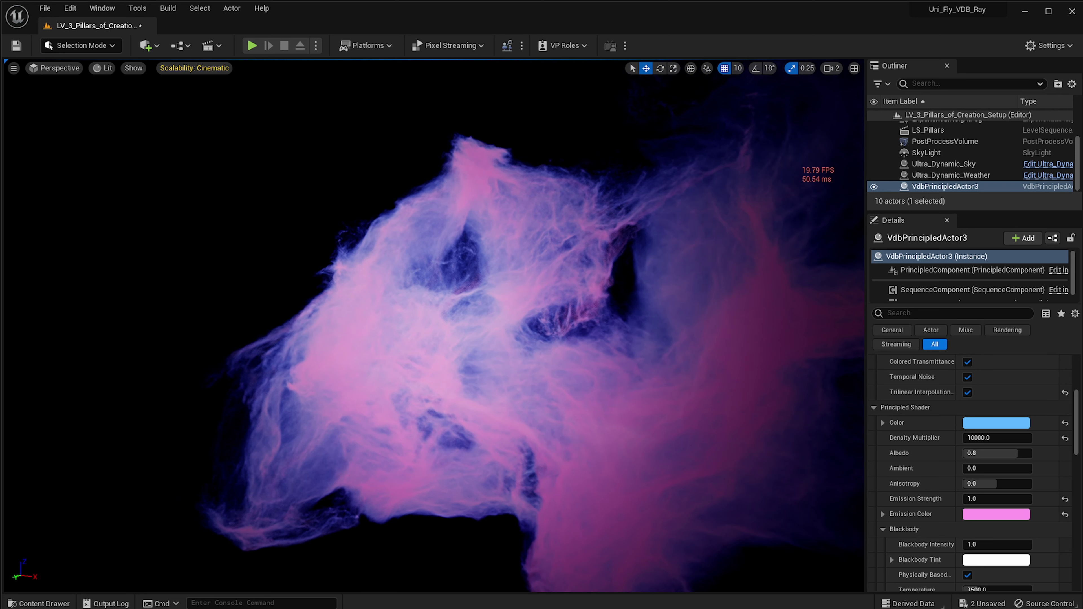
left_click(1015, 515)
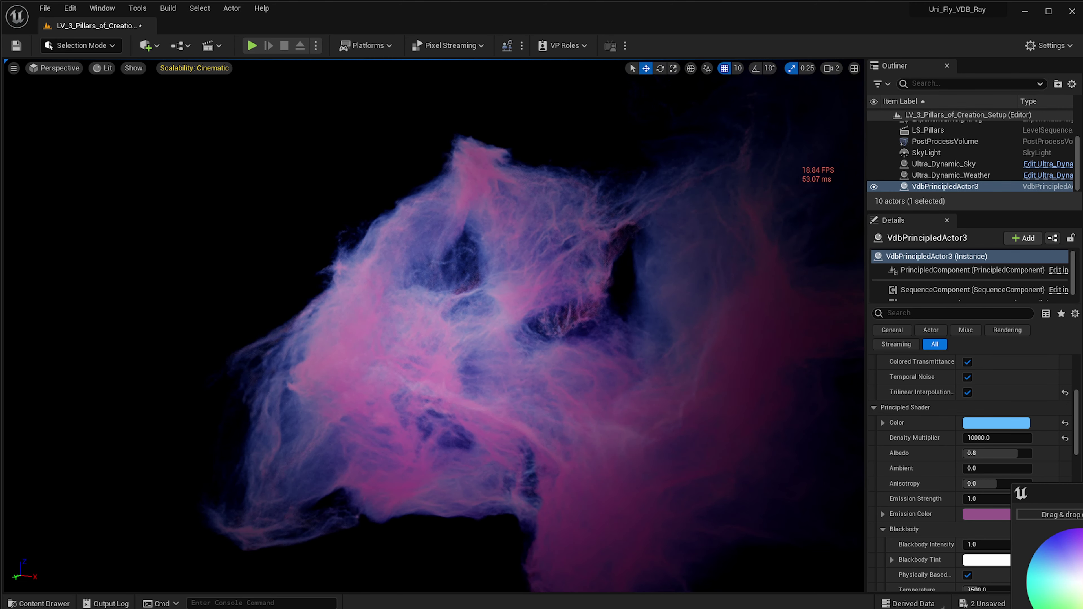
left_click_drag(384, 325, 579, 341, "alt")
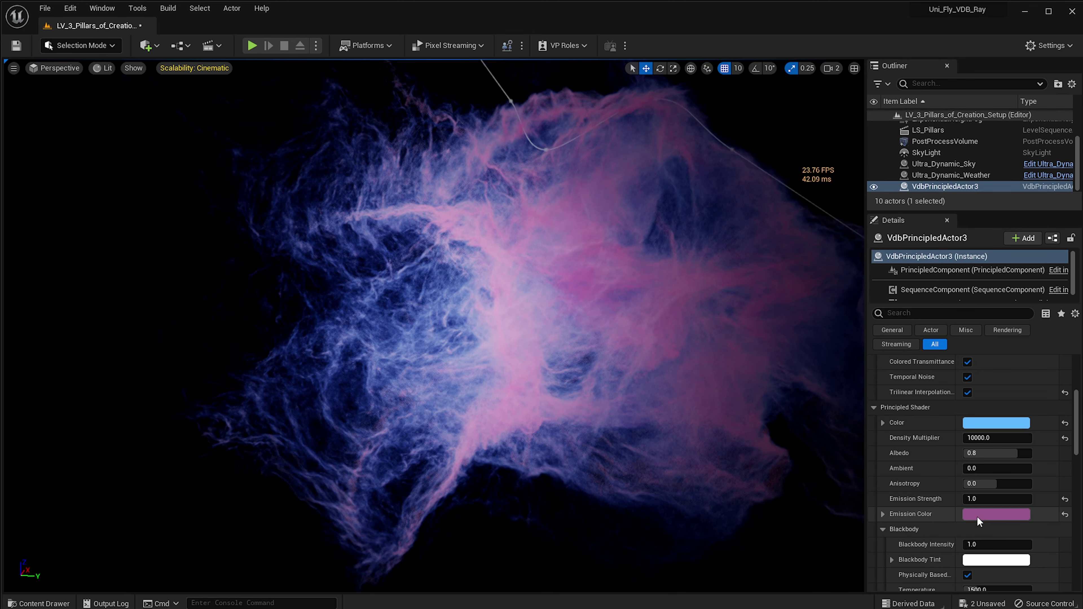
- Set the Emission Strength back to 0
left_click(979, 502)
type("0")
key("Return")
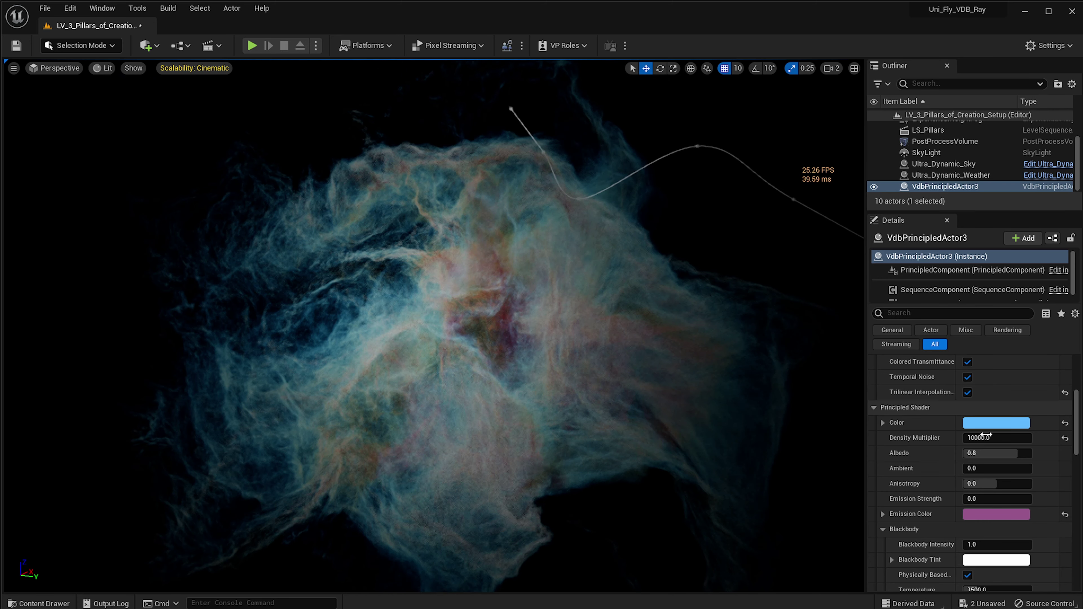
- Try a saturated cyan-blue for the shader Color, return it to light blue and inspect the nebula
left_click(994, 424)
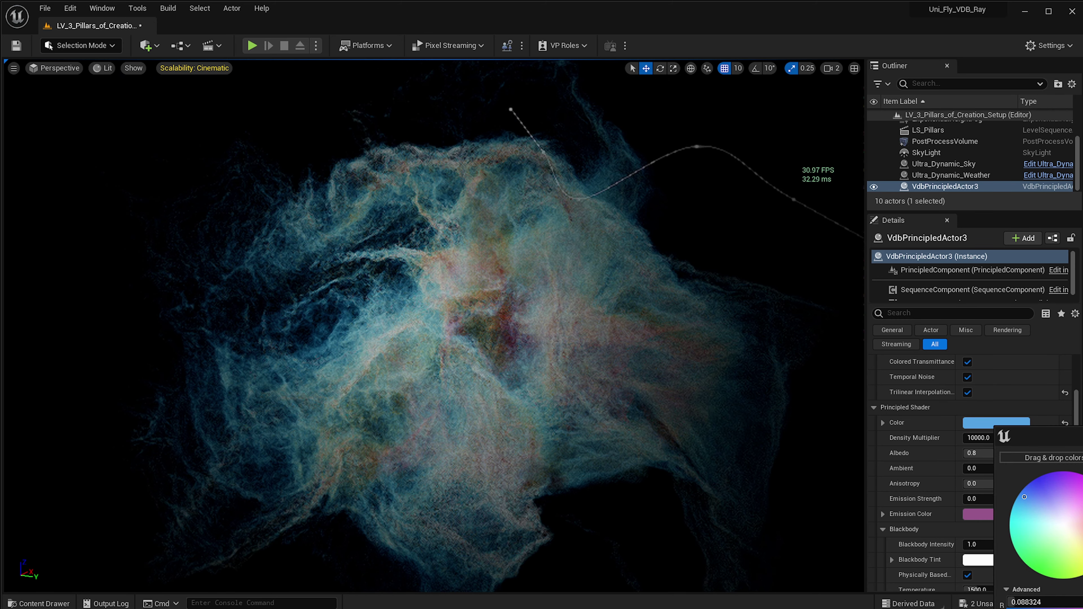
mouse_move(1024, 497)
left_mouse_down()
mouse_move(1034, 504)
mouse_move(1019, 494)
left_mouse_up()
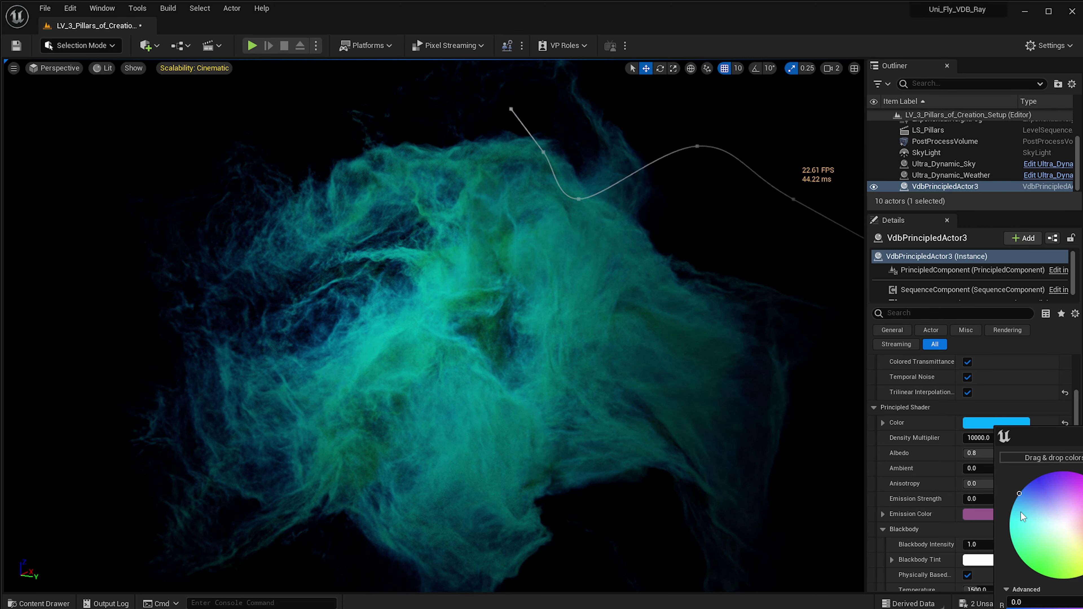
left_click_drag(1019, 494, 1024, 497)
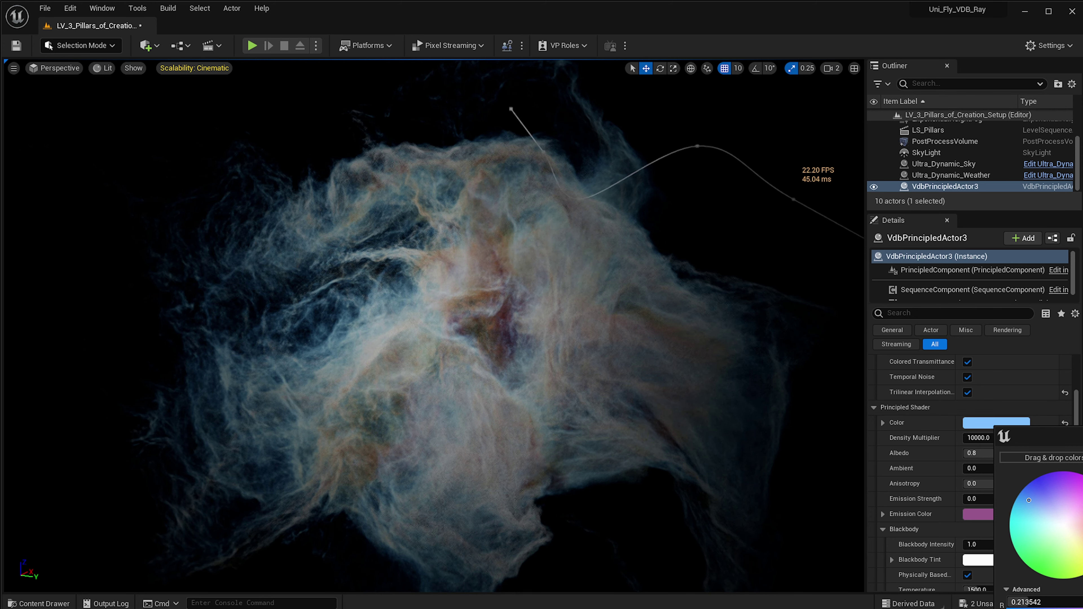
left_click_drag(1029, 500, 1025, 499)
right_click_drag(434, 326, 405, 329)
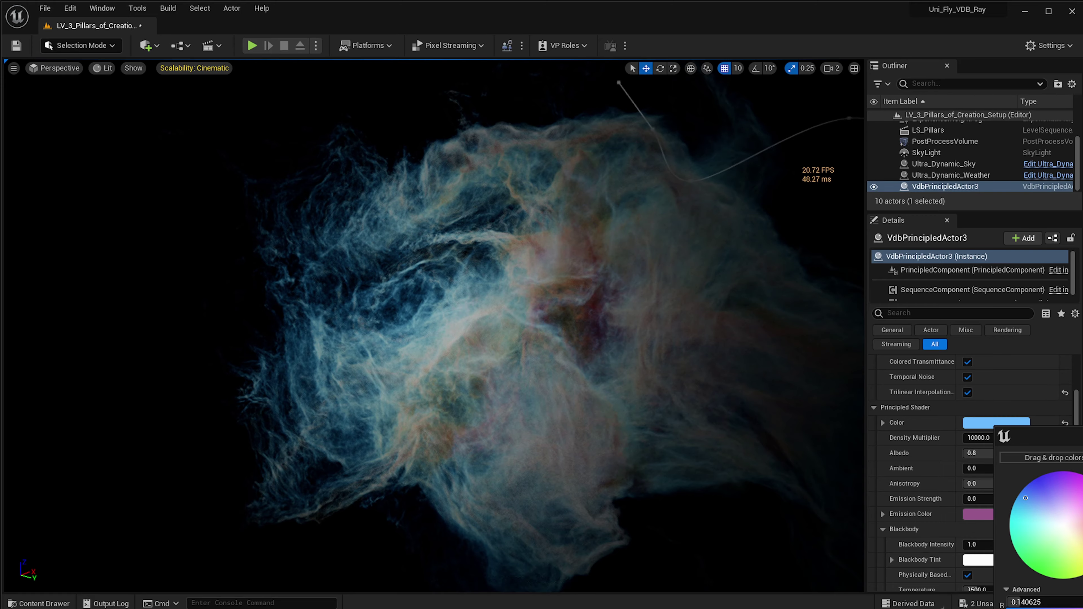
- Try pink as the shader Color and settle on a more saturated blue
left_click_drag(1025, 498, 1082, 516)
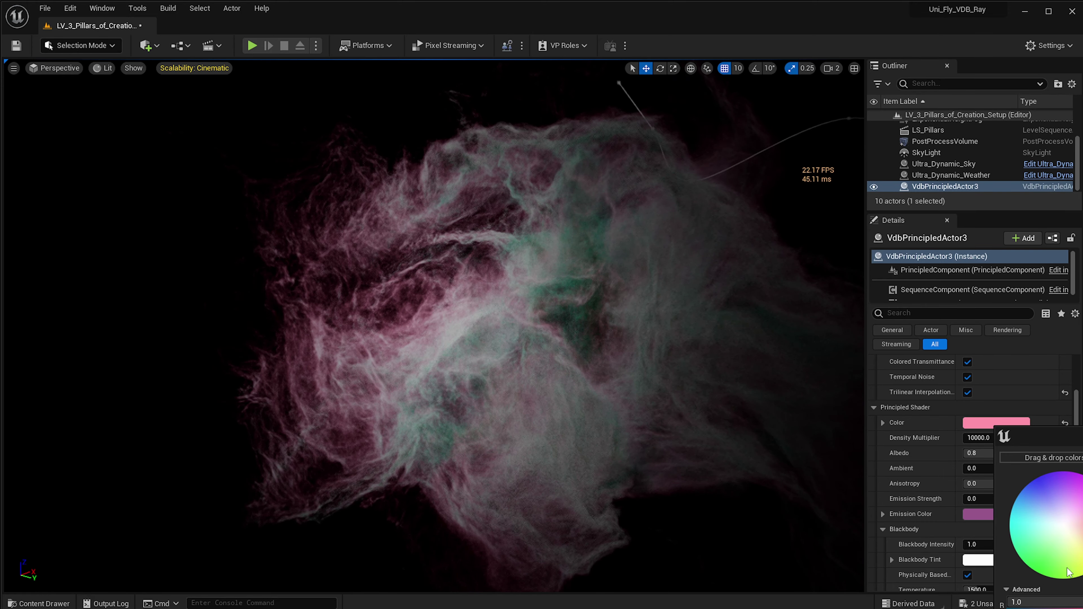
left_click_drag(1068, 572, 1027, 488)
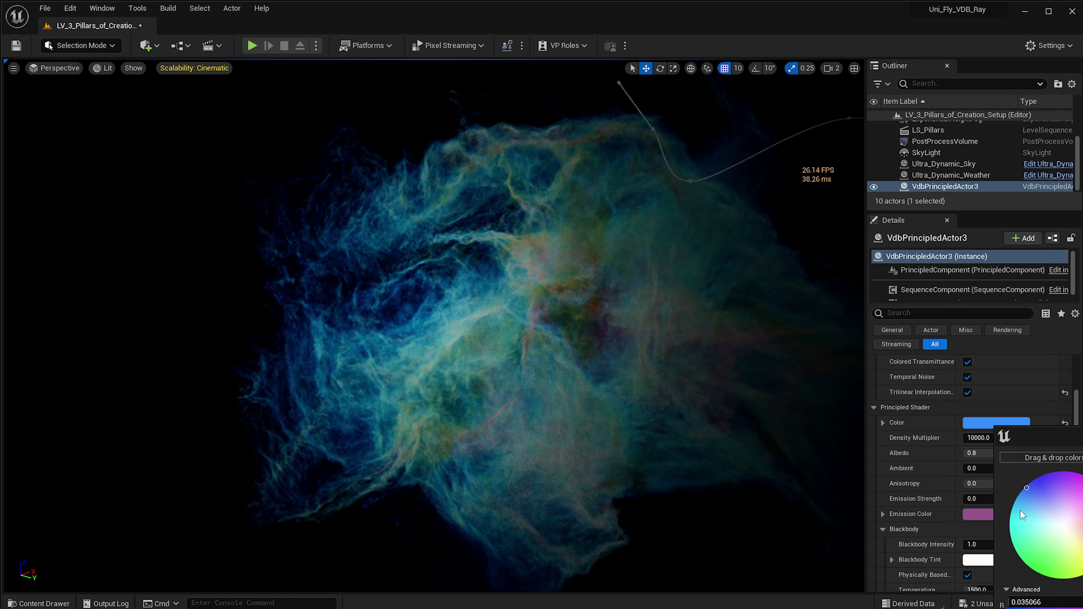
key("Return")
- Assign the nebula_043_blue_purple_Mid_Res_Cd volume from the Nebula_43 folder to the actor's Color (vector) input and inspect the result
scroll(1025, 470, "up", 4)
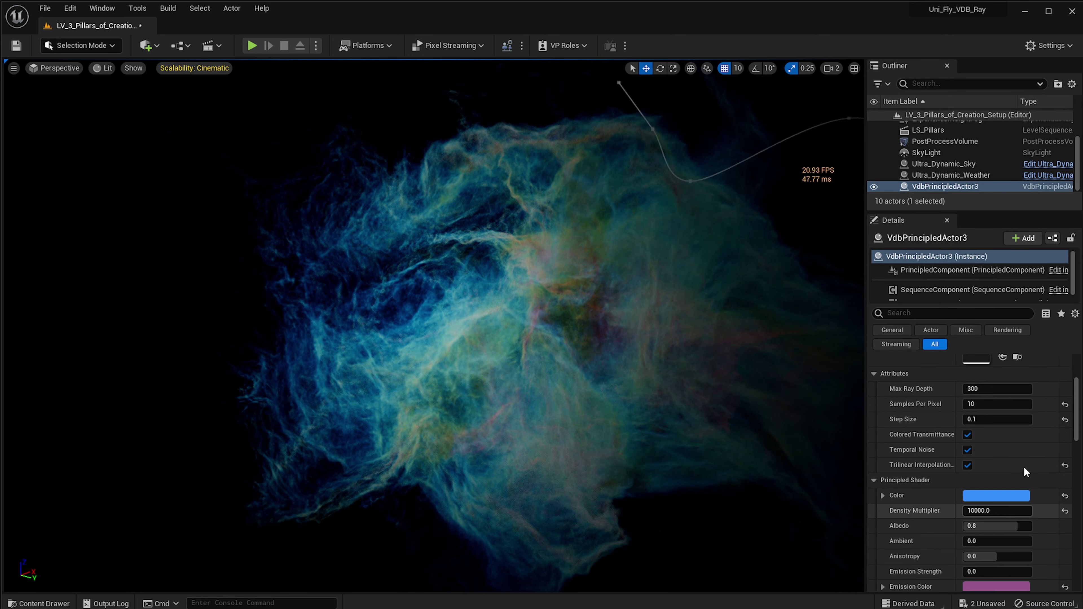
scroll(988, 386, "up", 1)
scroll(989, 426, "up", 1)
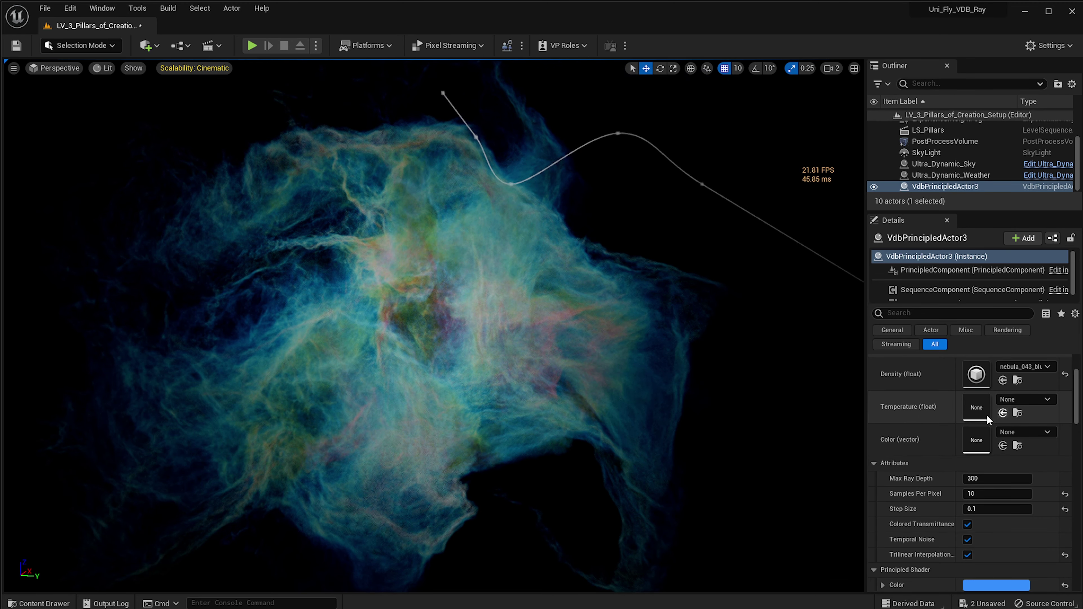
right_click_drag(648, 372, 620, 373)
key("ctrl+space")
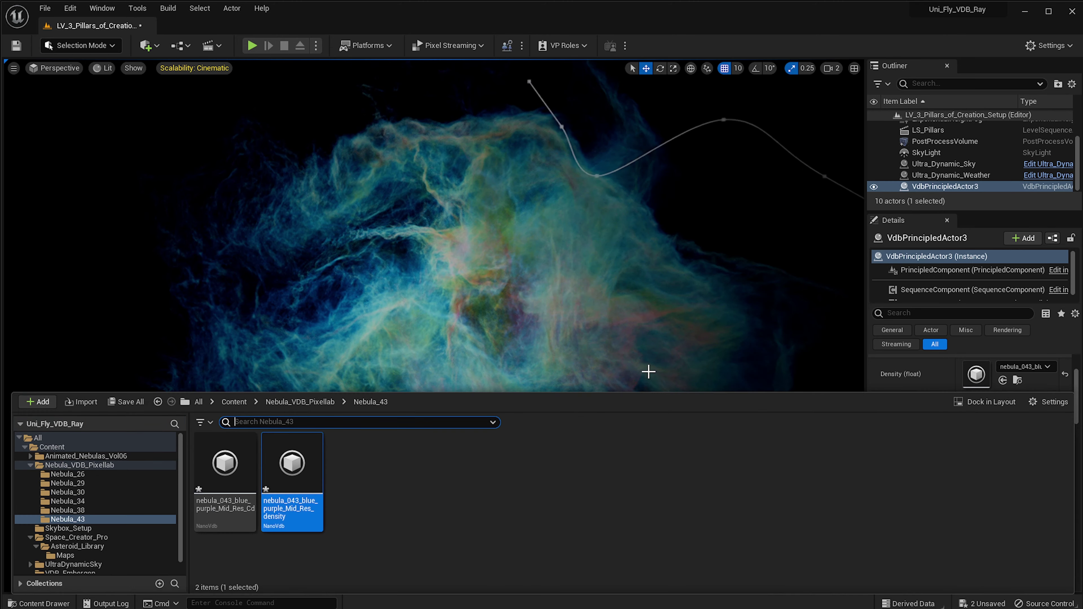
left_click_drag(267, 469, 970, 420)
key("ctrl+space")
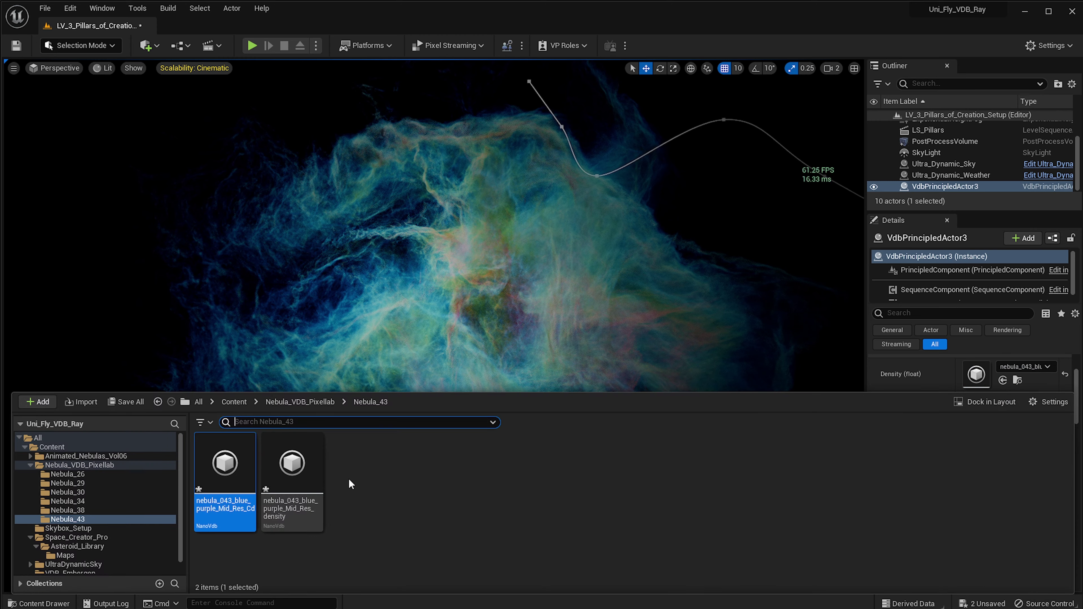
left_click_drag(232, 463, 976, 439)
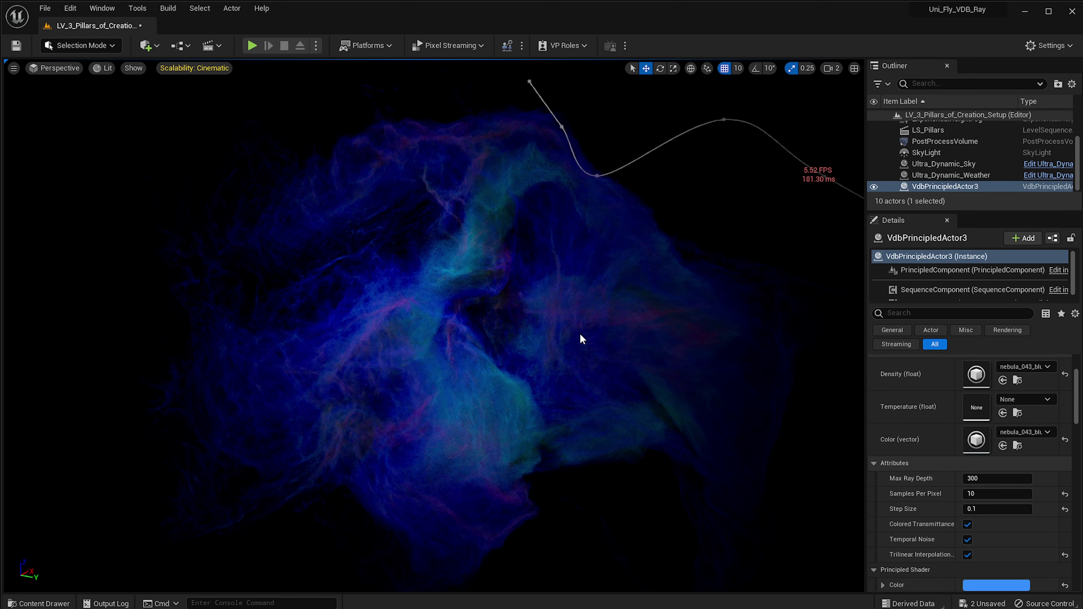
right_click_drag(580, 334, 597, 351)
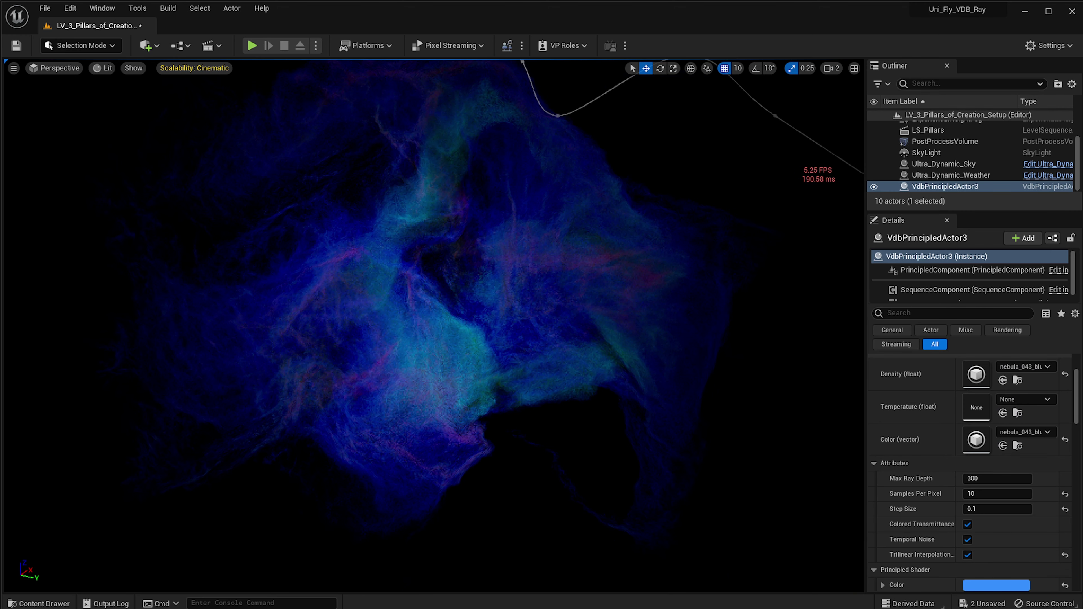